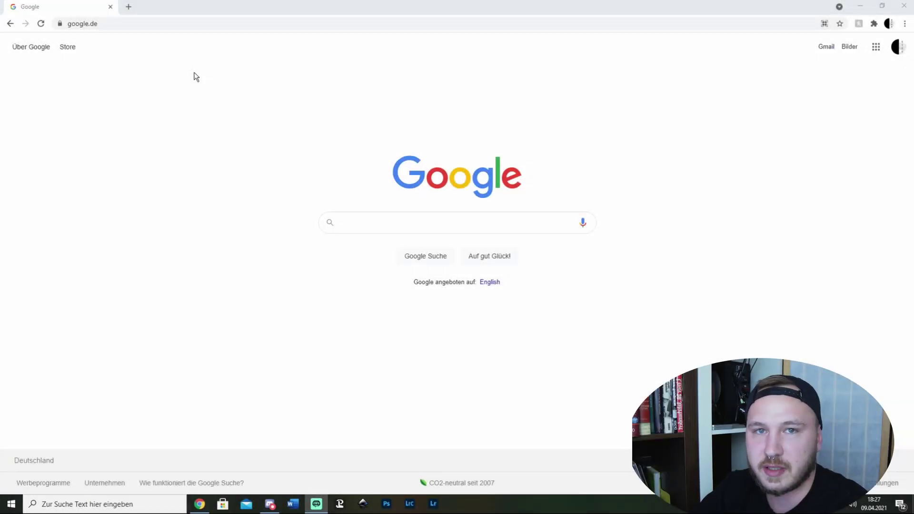
Step: Open the pasted Drive link and download the Text FX folder as a zip (Herunterladen)
{"action": "left_click", "coordinate": [148, 24]}
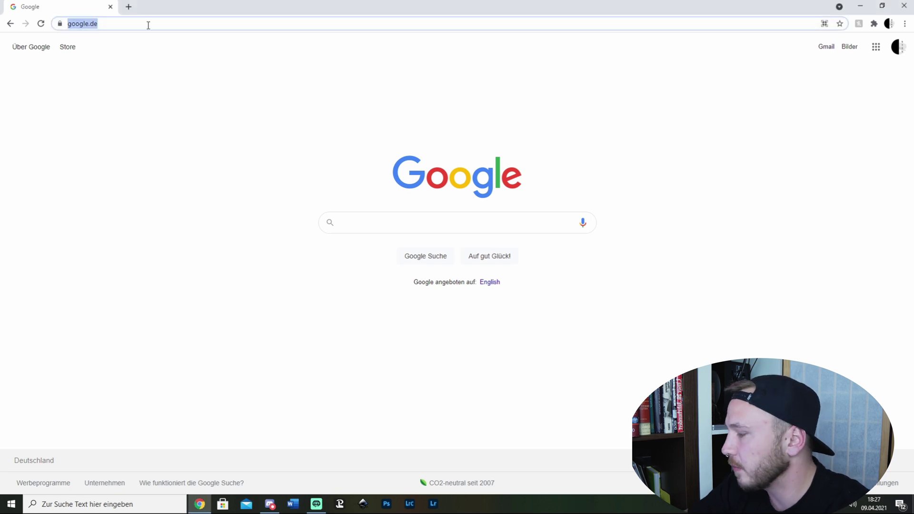
{"action": "key", "text": "Return"}
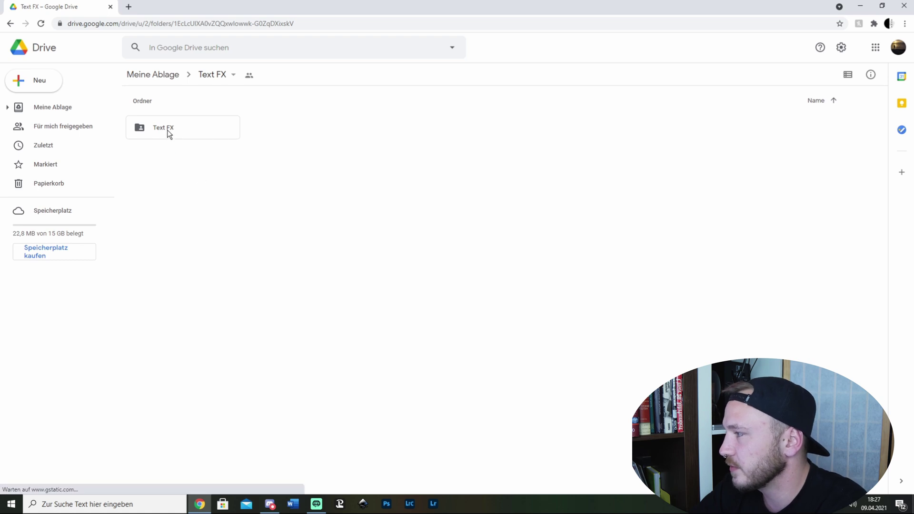
{"action": "right_click", "coordinate": [168, 133]}
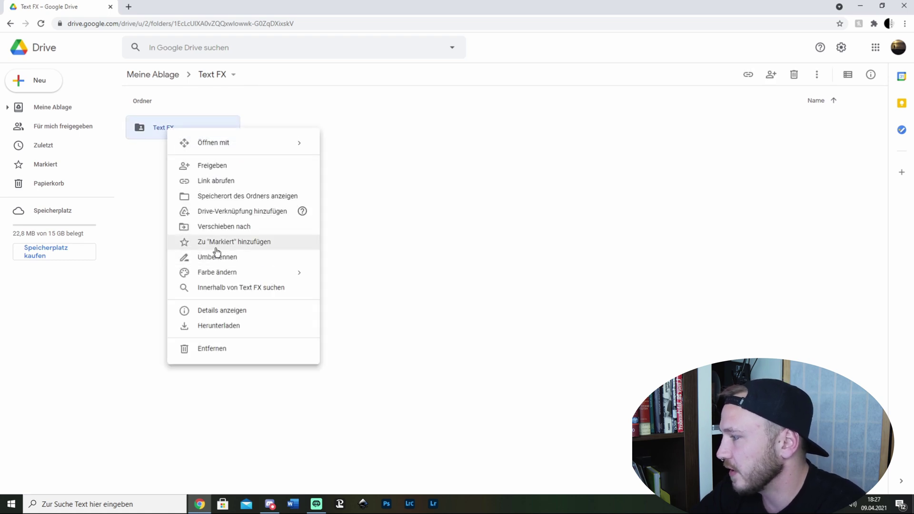
{"action": "left_click", "coordinate": [229, 328]}
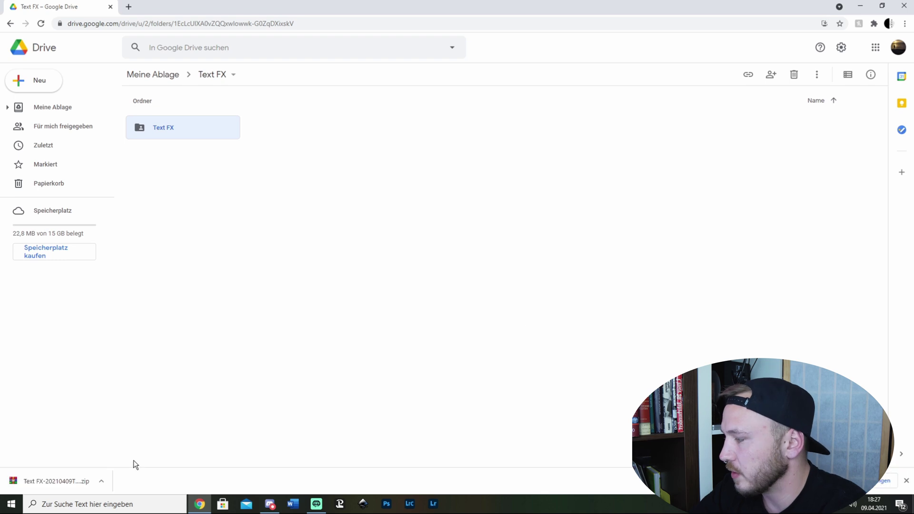
{"action": "left_click", "coordinate": [102, 482]}
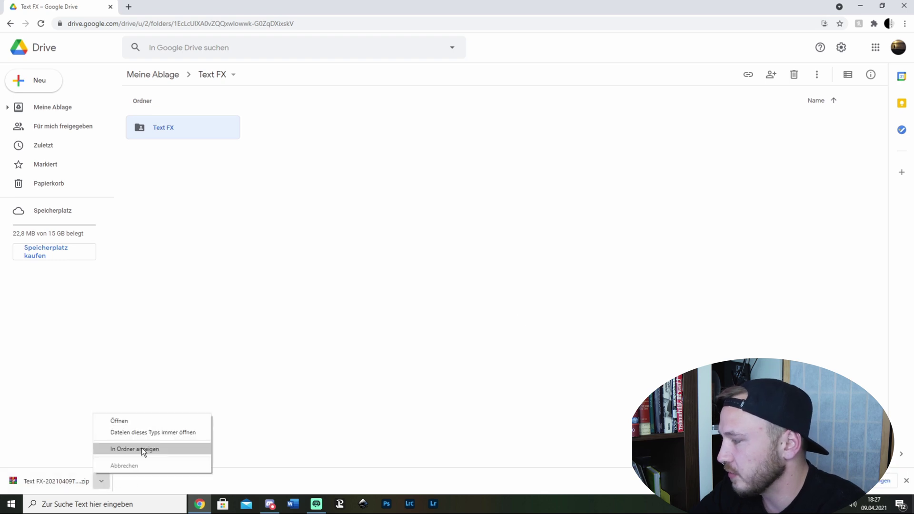
Step: Move the downloaded Text FX zip from Downloads onto the desktop
{"action": "left_click", "coordinate": [142, 449]}
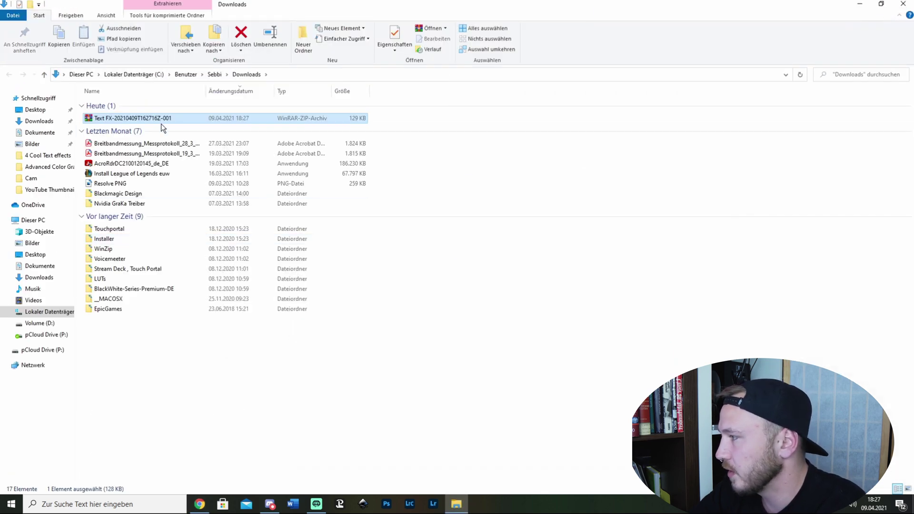
{"action": "right_click", "coordinate": [160, 119]}
{"action": "left_click", "coordinate": [580, 167]}
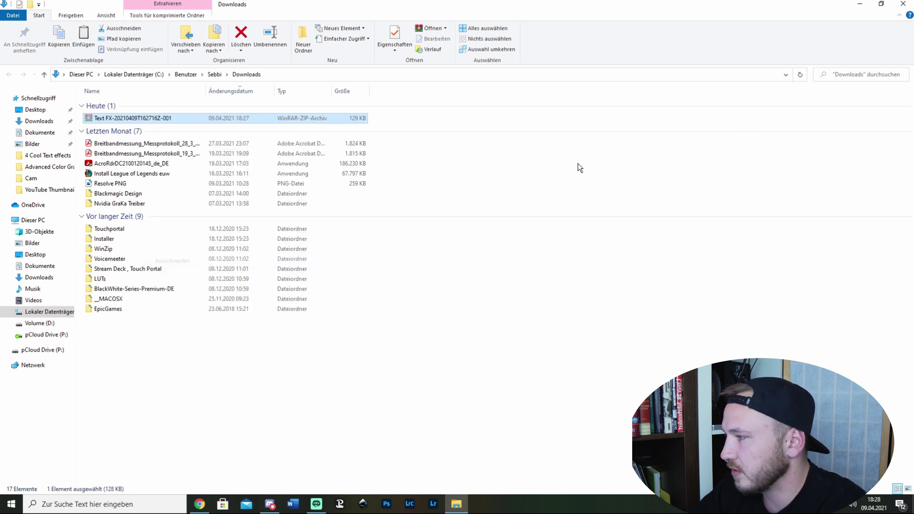
{"action": "left_click", "coordinate": [903, 4]}
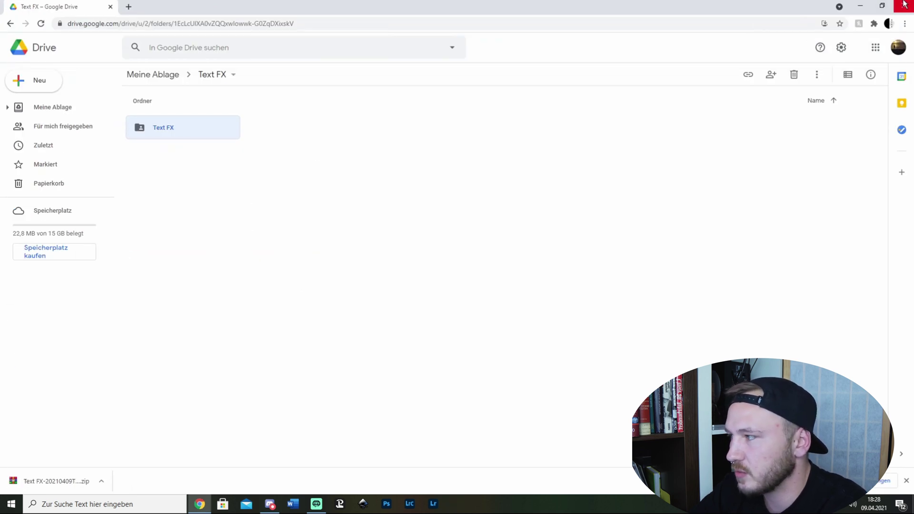
{"action": "left_click", "coordinate": [889, 7]}
{"action": "right_click", "coordinate": [287, 236]}
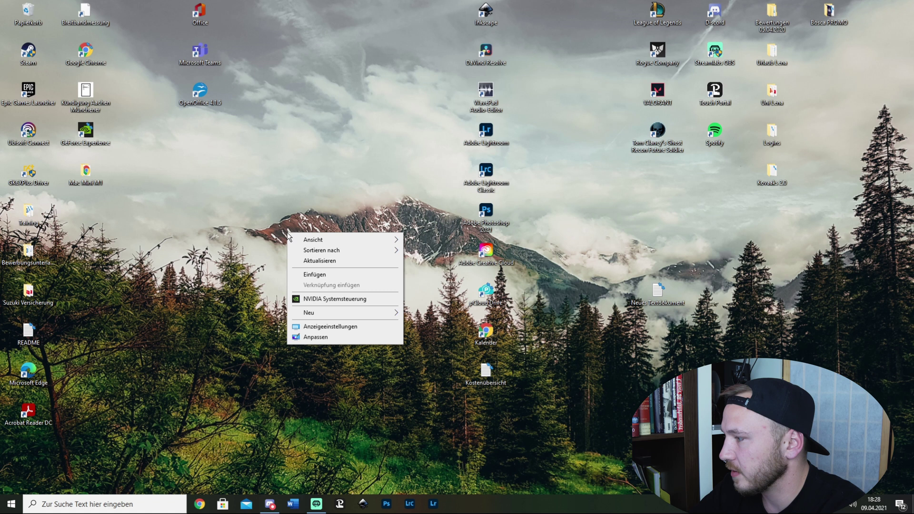
{"action": "left_click", "coordinate": [241, 278]}
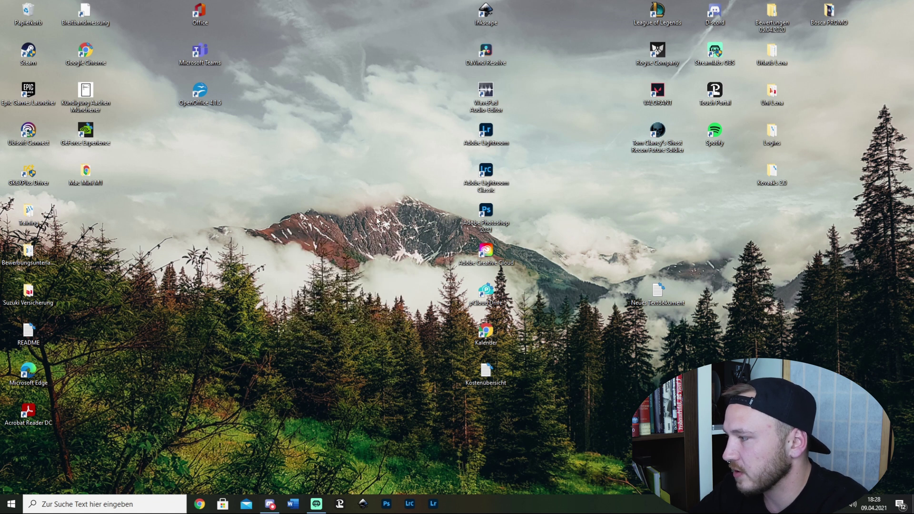
{"action": "right_click", "coordinate": [310, 196]}
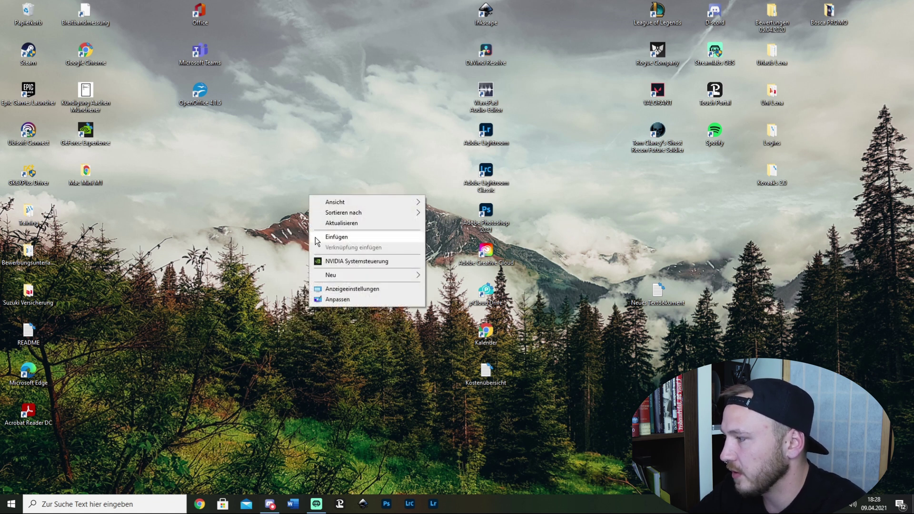
{"action": "left_click", "coordinate": [337, 237]}
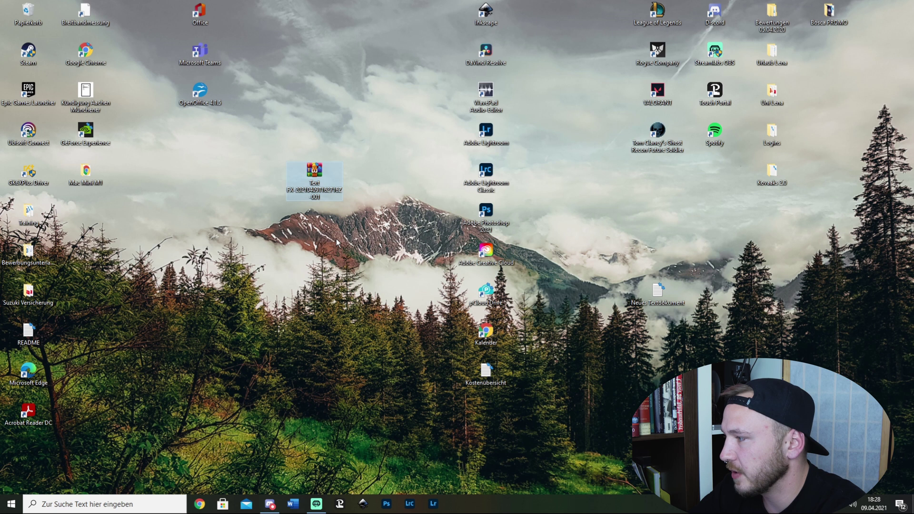
Step: Extract the zip into a Text FX folder beside it and cut that folder
{"action": "left_click", "coordinate": [301, 253]}
{"action": "right_click", "coordinate": [322, 188]}
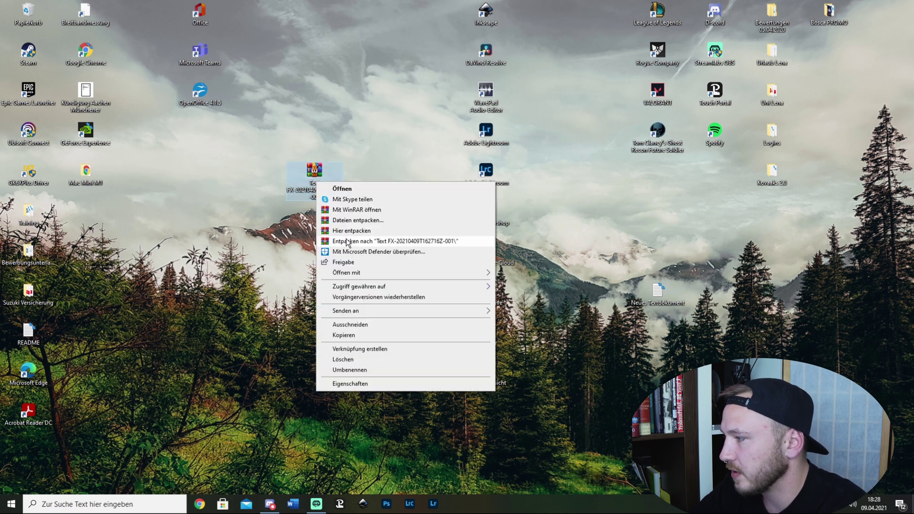
{"action": "left_click", "coordinate": [343, 234]}
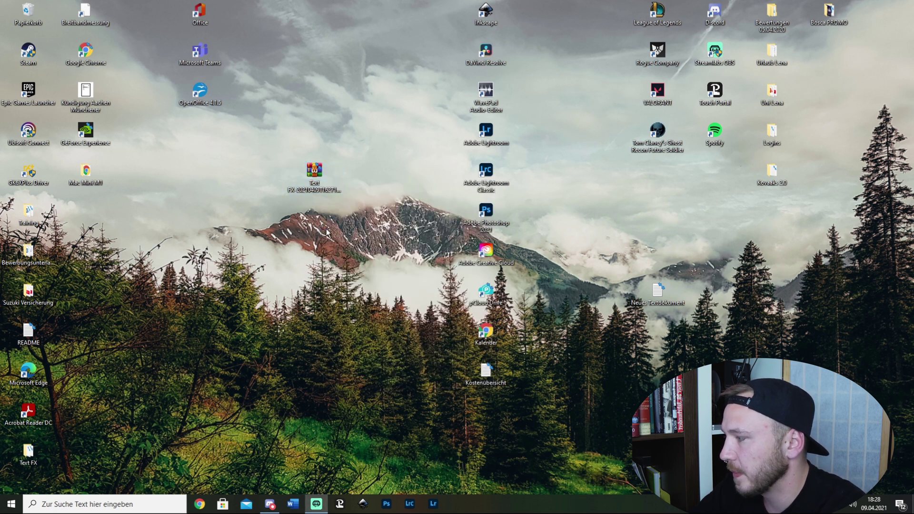
{"action": "left_click_drag", "start_coordinate": [44, 445], "coordinate": [323, 251]}
{"action": "right_click", "coordinate": [323, 251]}
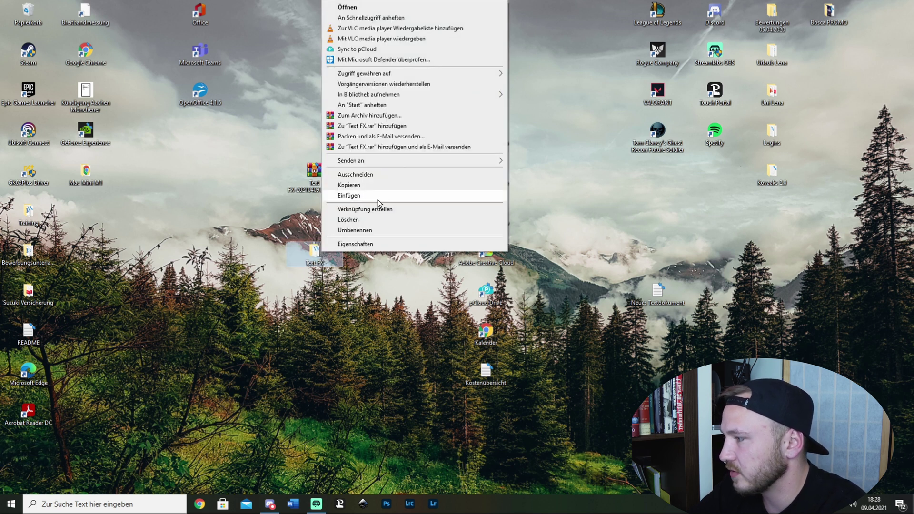
{"action": "left_click", "coordinate": [355, 174]}
Step: In a new Explorer window, go to C:\Programme\Blackmagic Design\DaVinci Resolve\Fusion\Templates\Fusion
{"action": "right_click", "coordinate": [12, 503]}
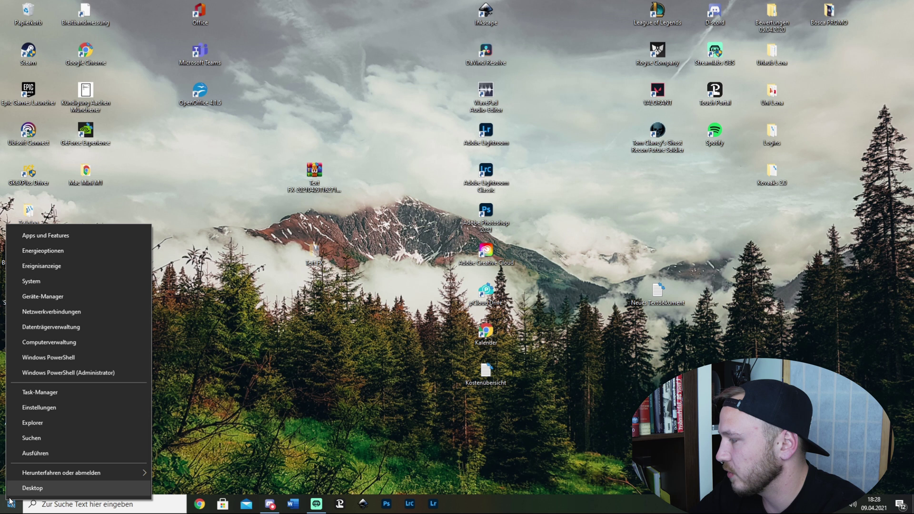
{"action": "left_click", "coordinate": [32, 423]}
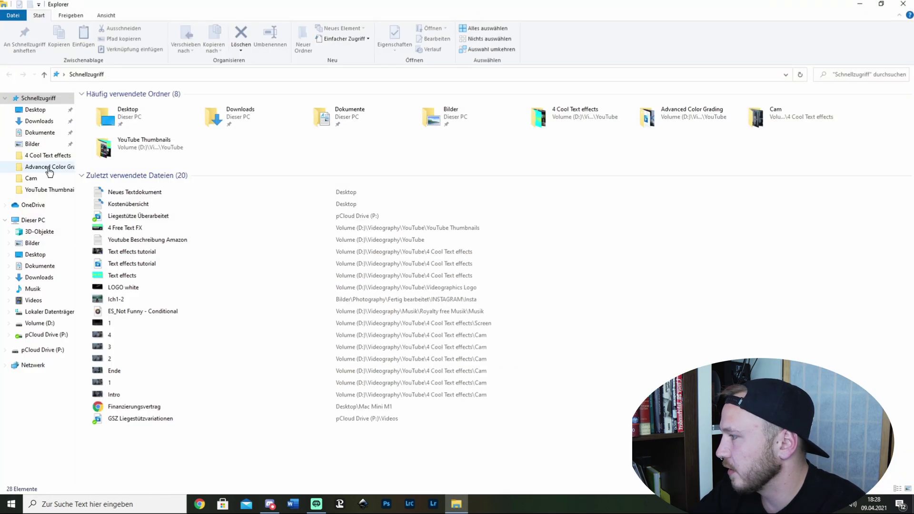
{"action": "left_click", "coordinate": [57, 313]}
{"action": "double_click", "coordinate": [550, 94]}
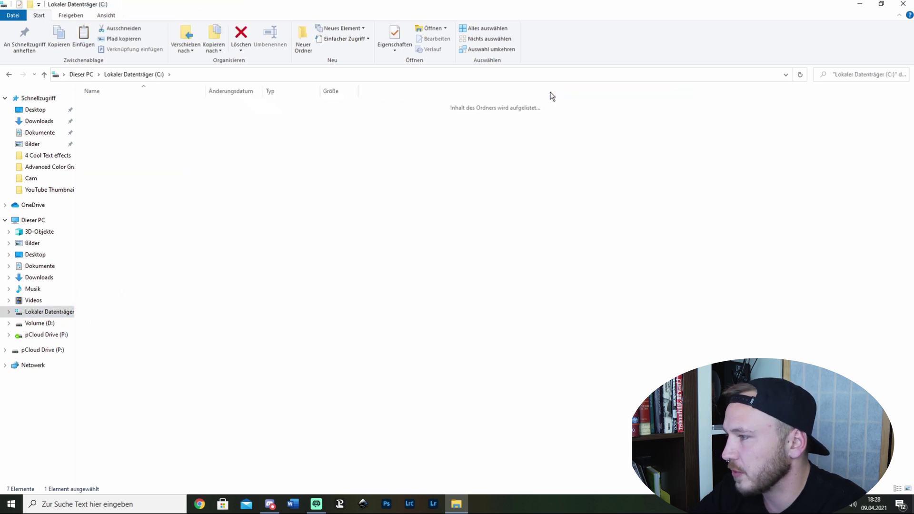
{"action": "double_click", "coordinate": [127, 126]}
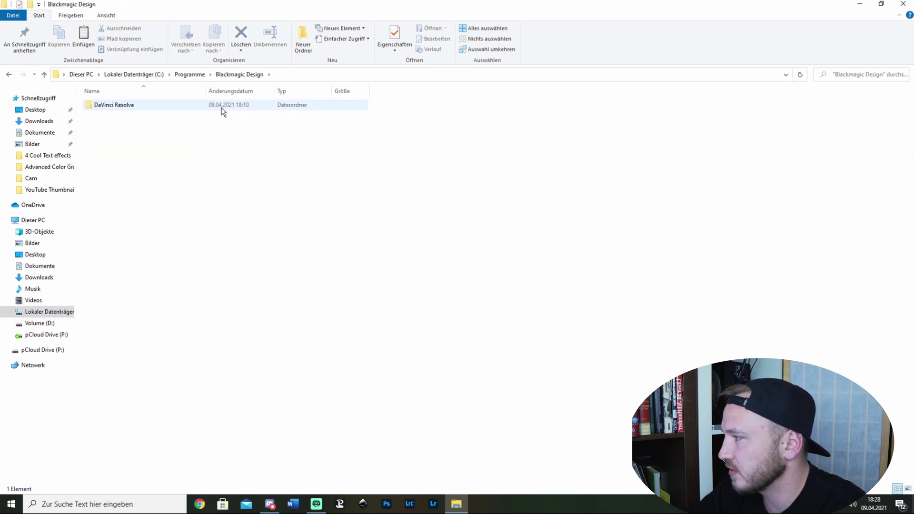
{"action": "double_click", "coordinate": [130, 110]}
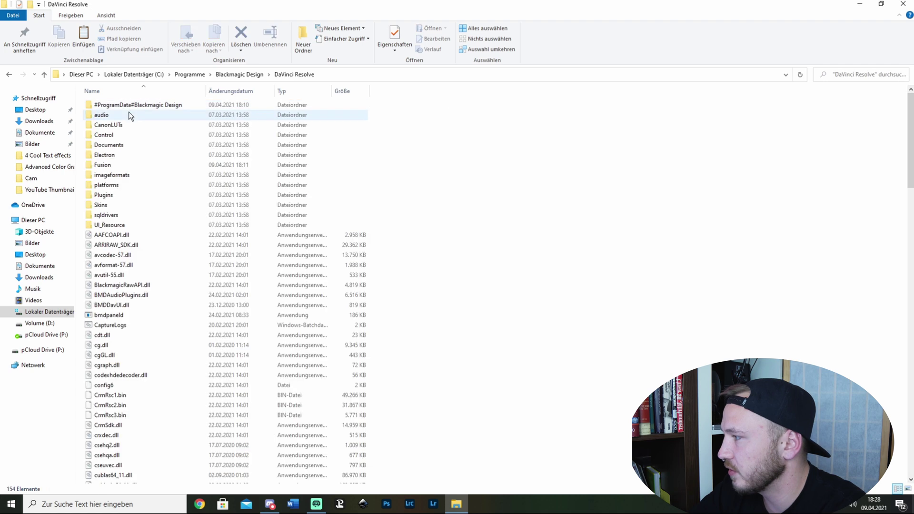
{"action": "double_click", "coordinate": [106, 165]}
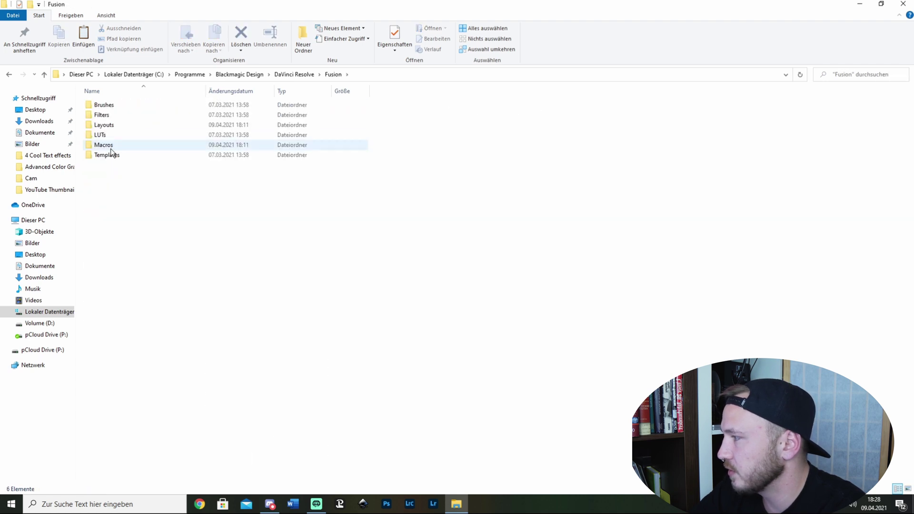
{"action": "left_click", "coordinate": [109, 155]}
{"action": "double_click", "coordinate": [109, 155]}
{"action": "double_click", "coordinate": [106, 115]}
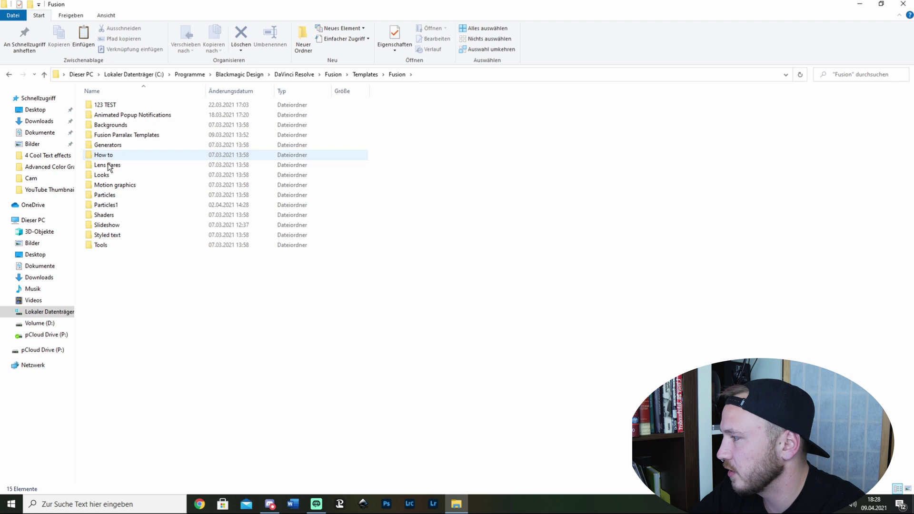
Step: Paste the Text FX folder there with administrator rights, then close Explorer
{"action": "right_click", "coordinate": [110, 261]}
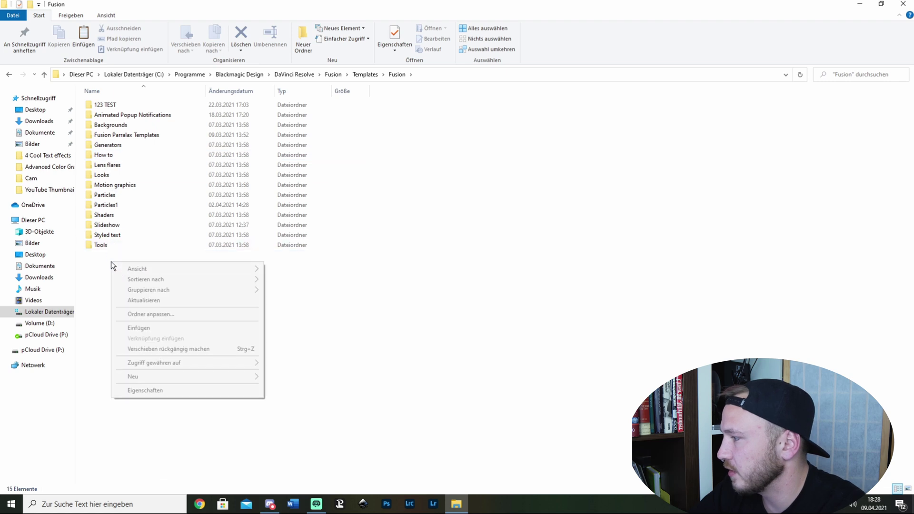
{"action": "left_click", "coordinate": [150, 331]}
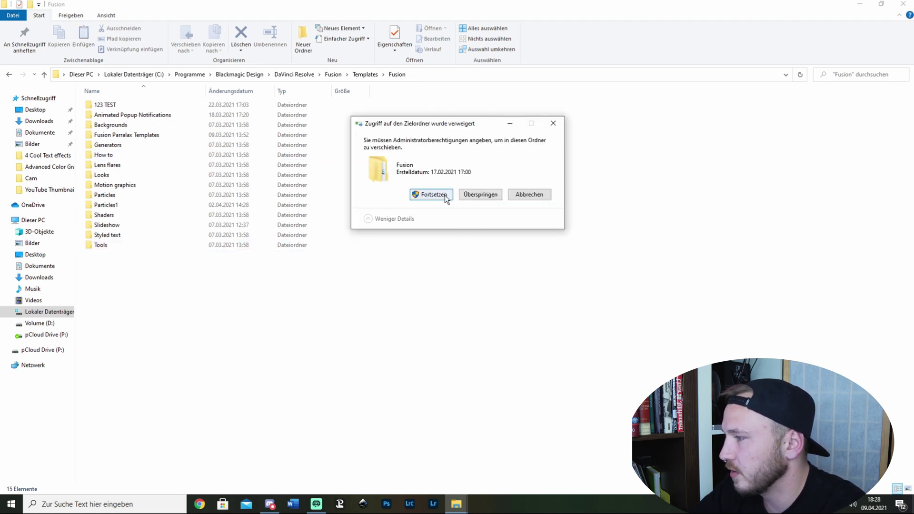
{"action": "left_click", "coordinate": [444, 195]}
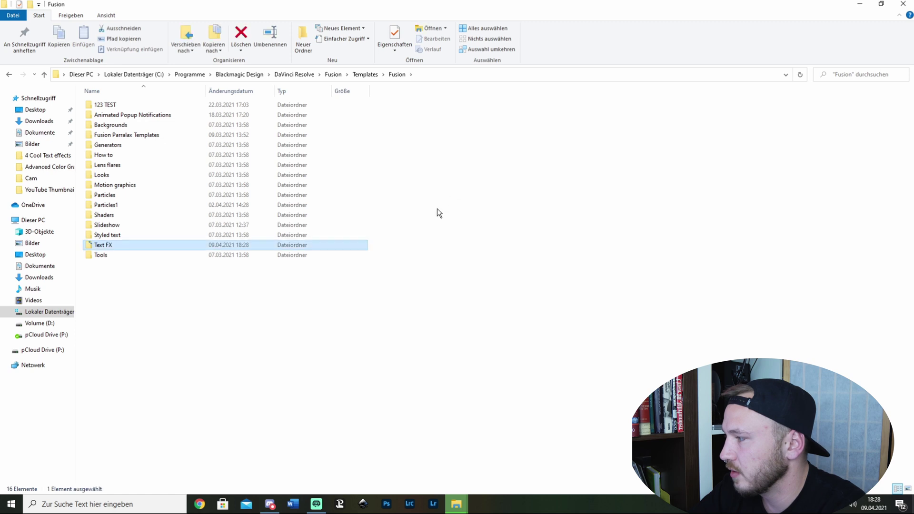
{"action": "left_click", "coordinate": [408, 316]}
{"action": "left_click", "coordinate": [903, 5]}
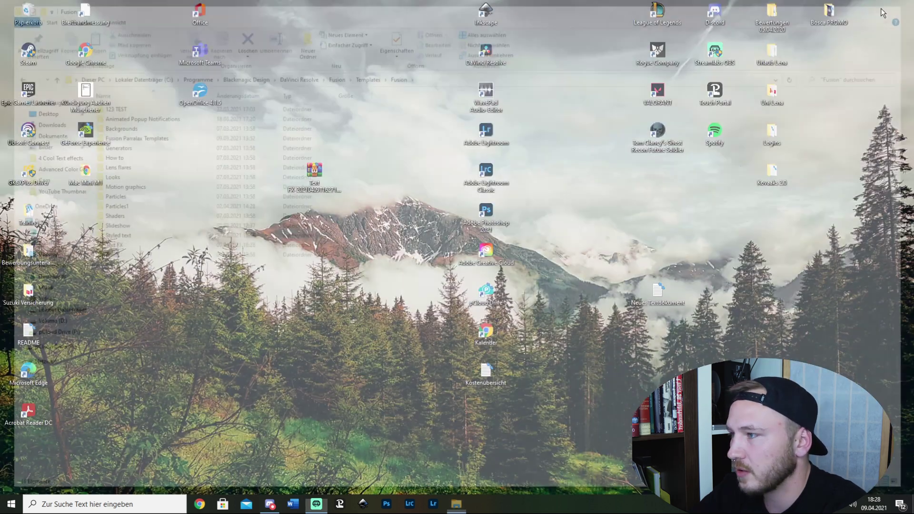
Step: Launch DaVinci Resolve and create a new project named 'Text FX'
{"action": "double_click", "coordinate": [492, 54]}
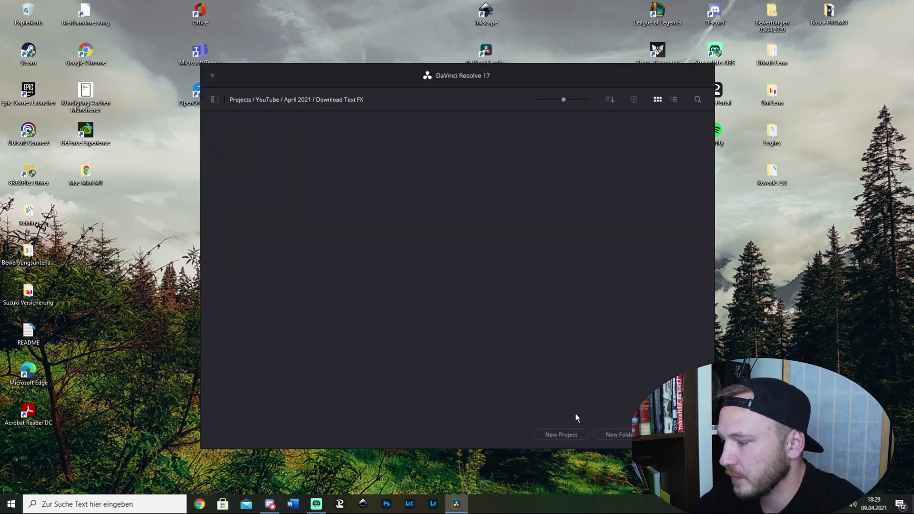
{"action": "left_click", "coordinate": [567, 437]}
{"action": "key", "text": "BackSpace"}
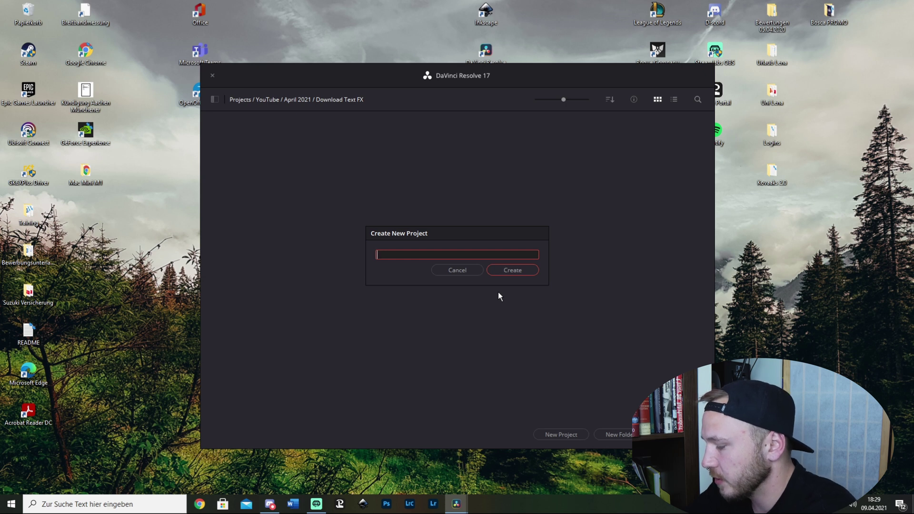
{"action": "type", "text": "Text FX"}
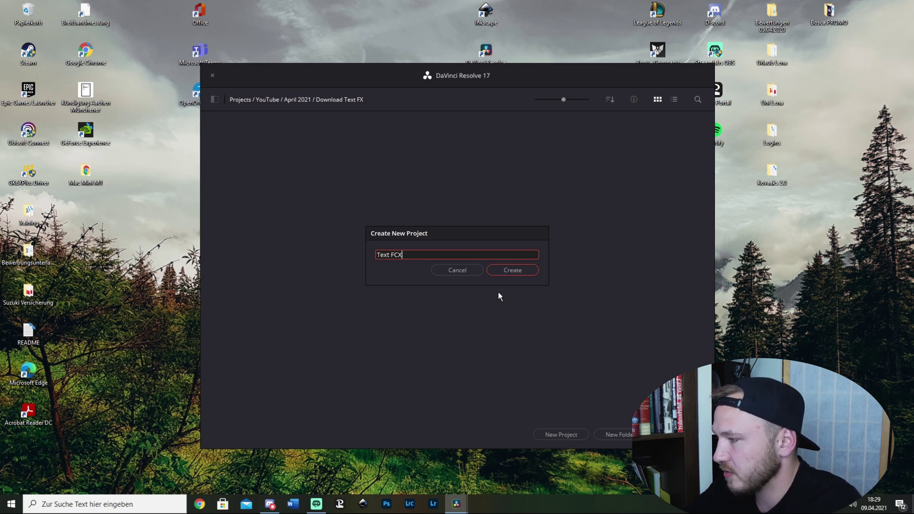
{"action": "key", "text": "Return"}
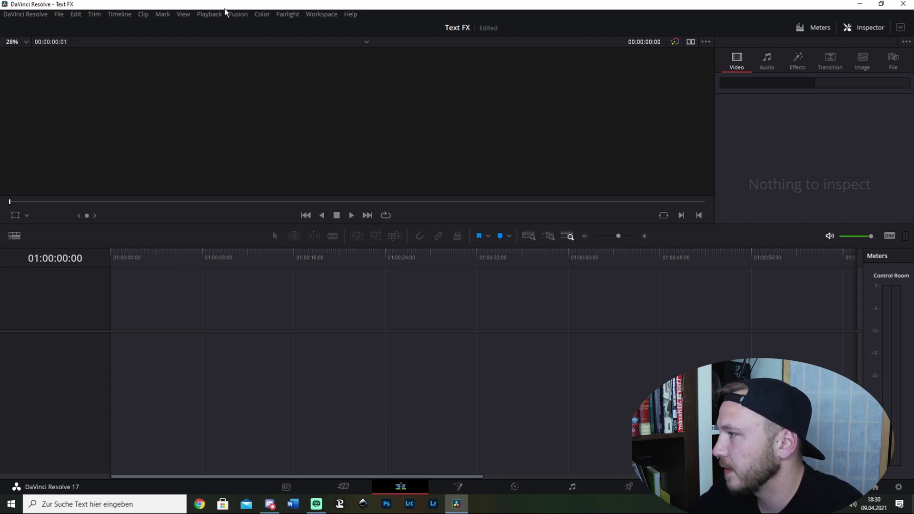
Step: Drag Fusion Composition from Toolbox > Effects onto V1 and park the playhead on it
{"action": "left_click", "coordinate": [323, 14]}
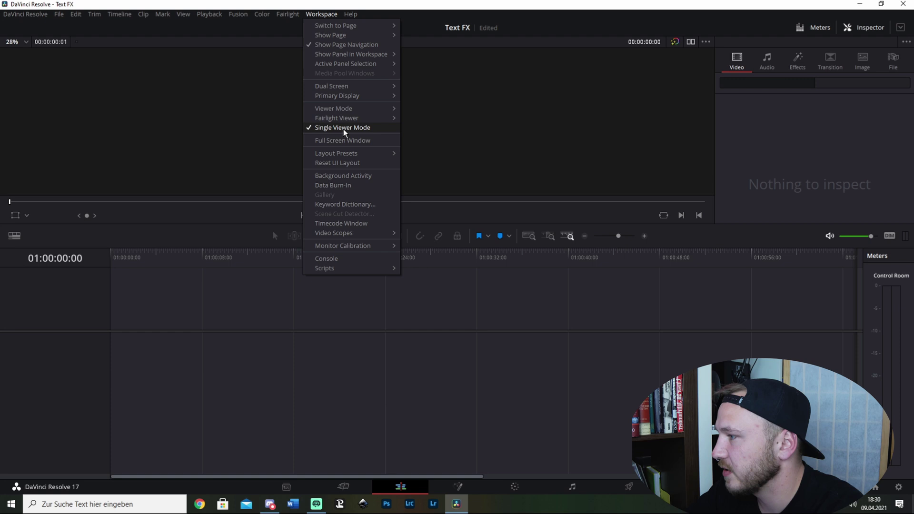
{"action": "mouse_move", "coordinate": [351, 89]}
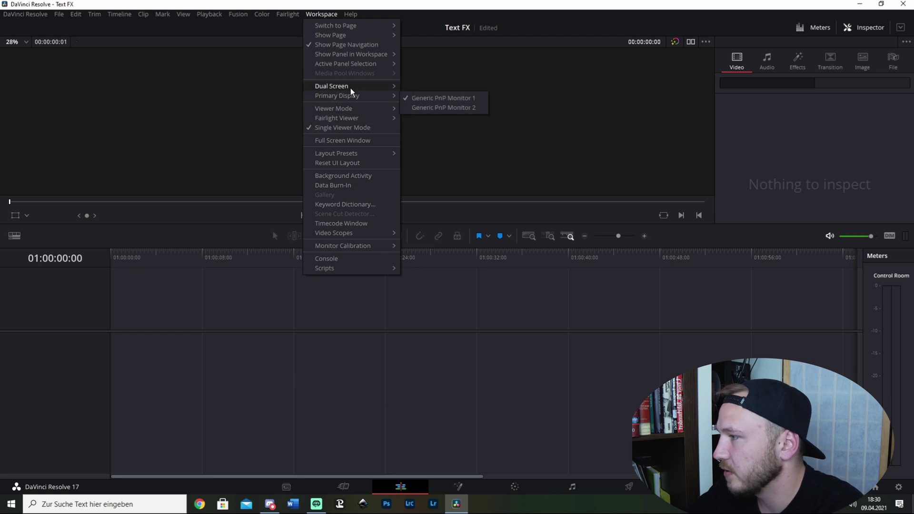
{"action": "left_click", "coordinate": [421, 90]}
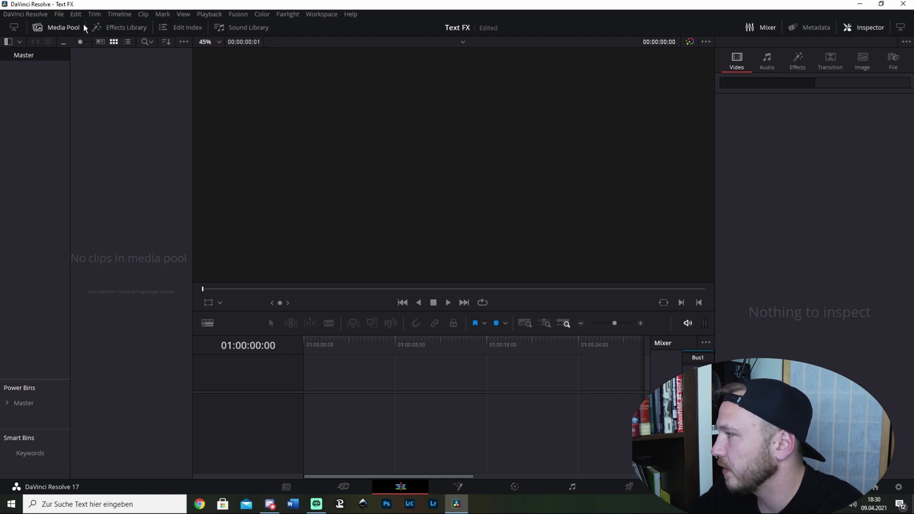
{"action": "left_click", "coordinate": [121, 29]}
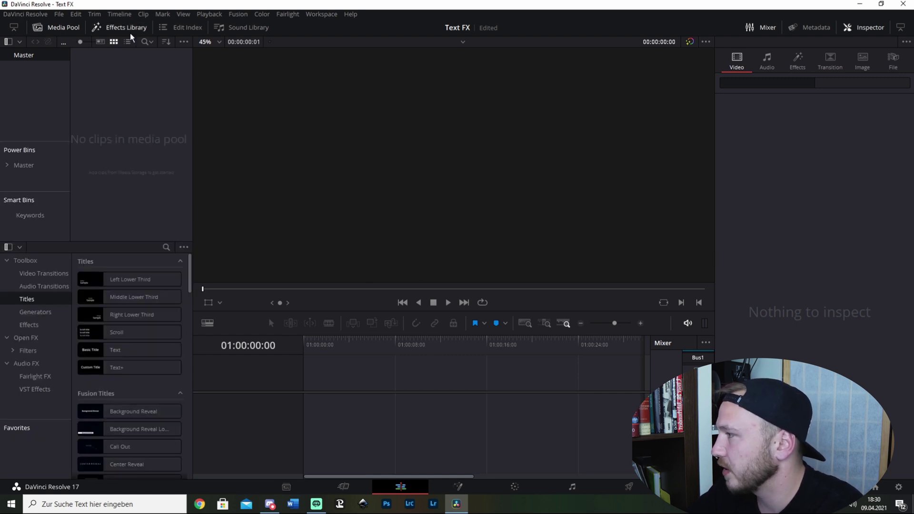
{"action": "left_click", "coordinate": [34, 324]}
{"action": "left_click_drag", "start_coordinate": [135, 298], "coordinate": [334, 413]}
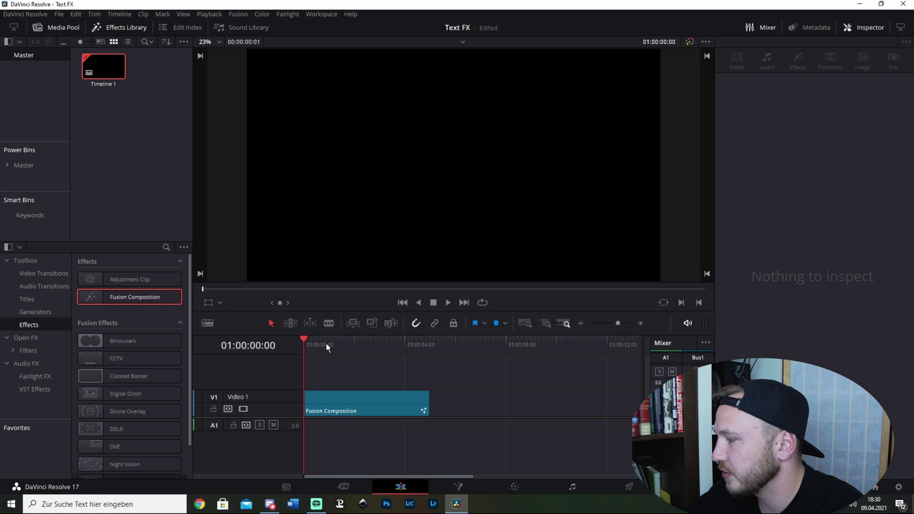
{"action": "left_click_drag", "start_coordinate": [307, 337], "coordinate": [370, 339]}
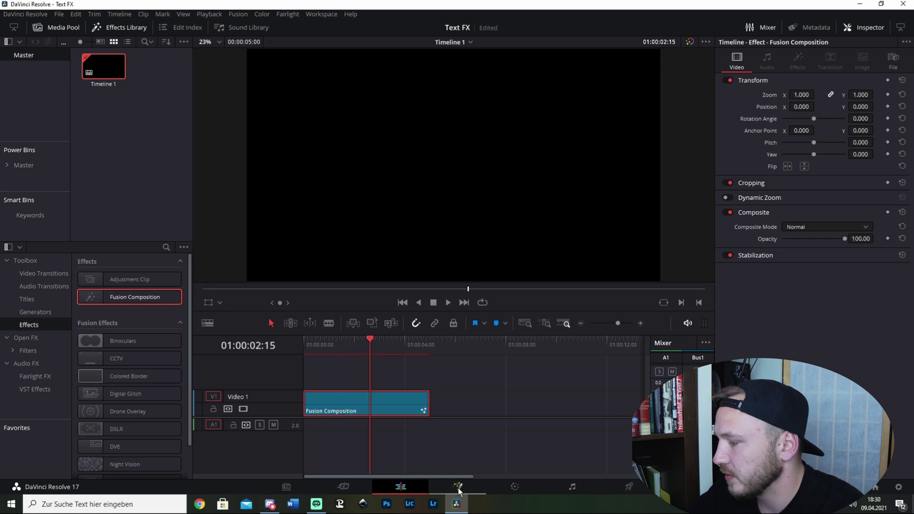
Step: On the Fusion page, move MediaOut1 aside and browse Effects Library Templates > Text FX
{"action": "left_click", "coordinate": [459, 488]}
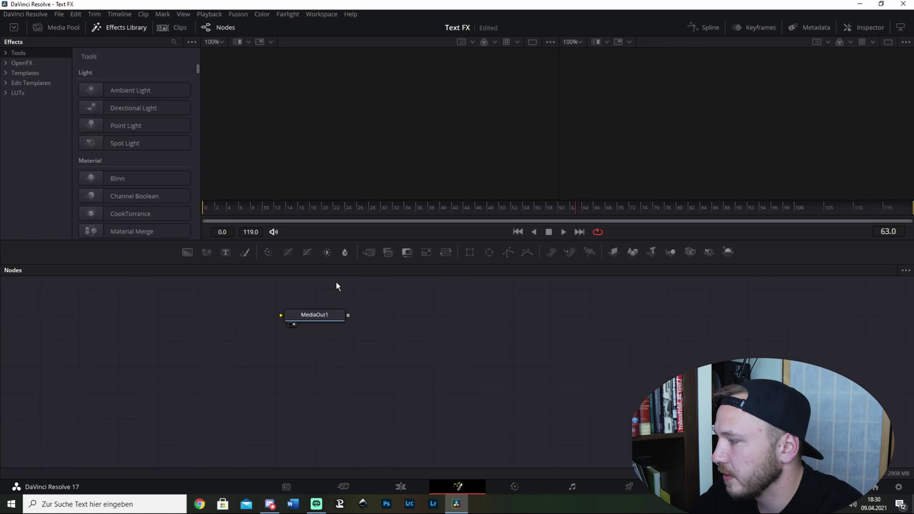
{"action": "left_click_drag", "start_coordinate": [328, 316], "coordinate": [812, 360]}
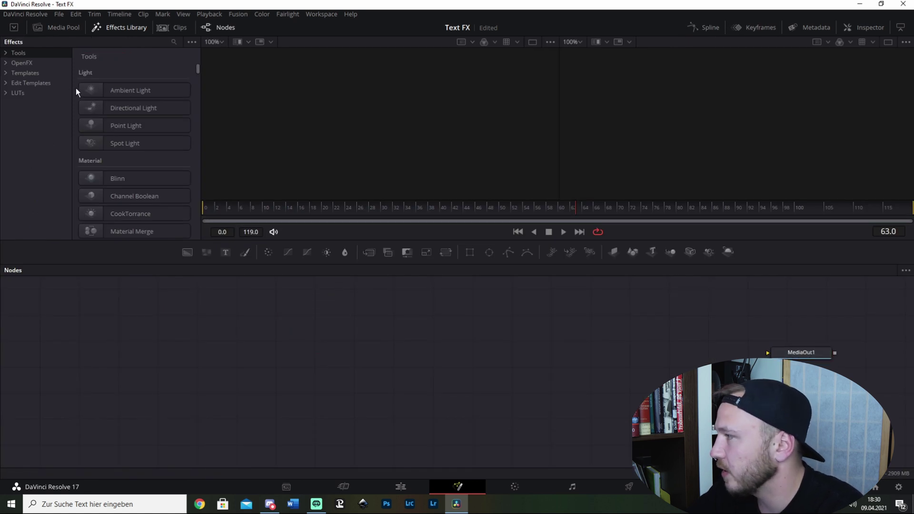
{"action": "left_click", "coordinate": [115, 27]}
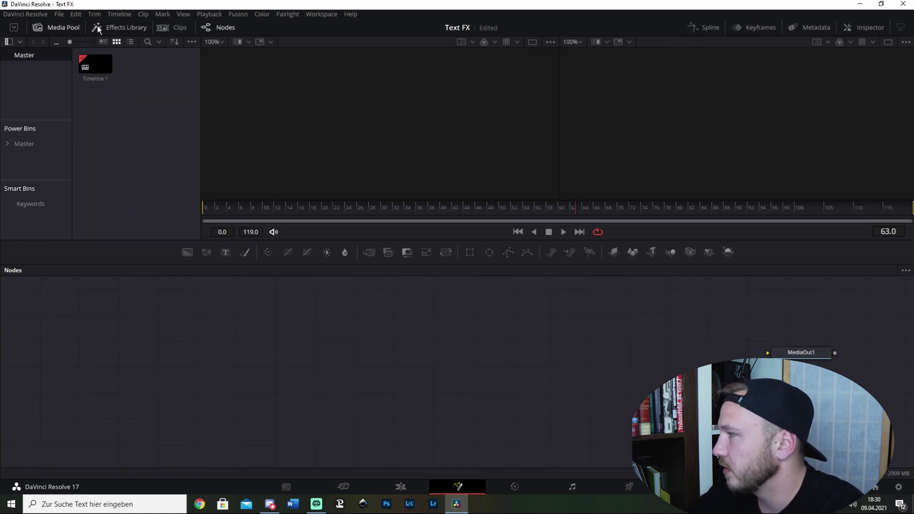
{"action": "left_click", "coordinate": [59, 27]}
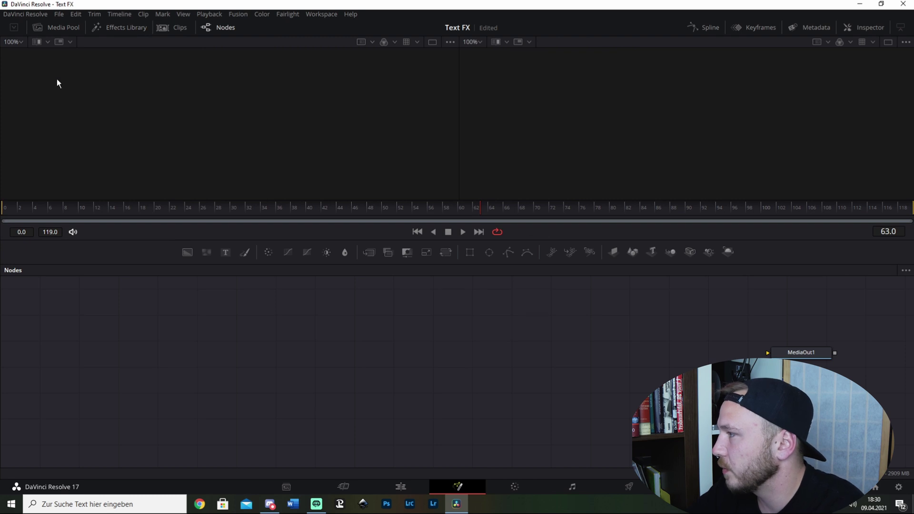
{"action": "left_click", "coordinate": [123, 27]}
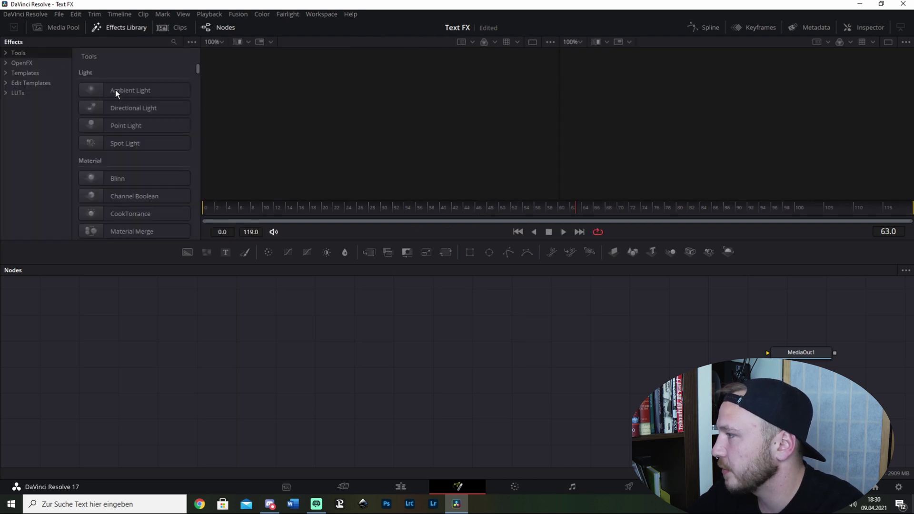
{"action": "left_click", "coordinate": [7, 73]}
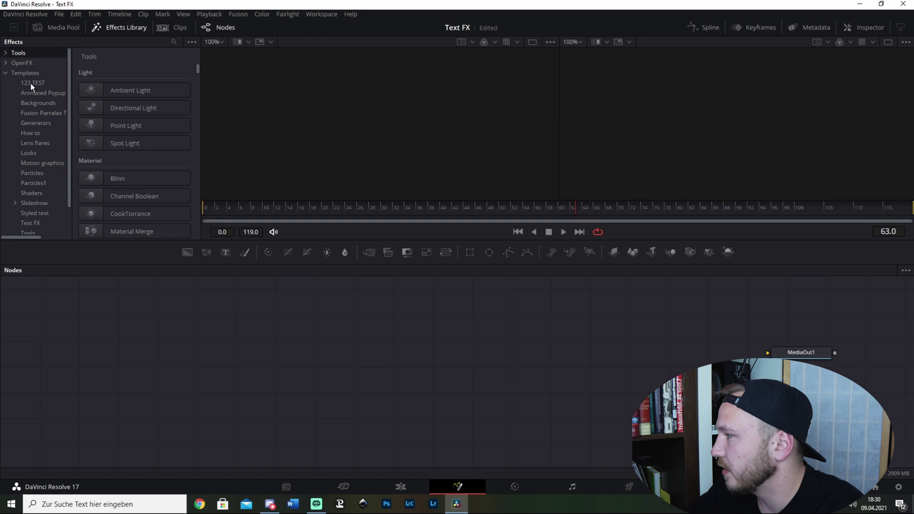
{"action": "scroll", "coordinate": [30, 84], "scroll_direction": "down", "scroll_amount": 1}
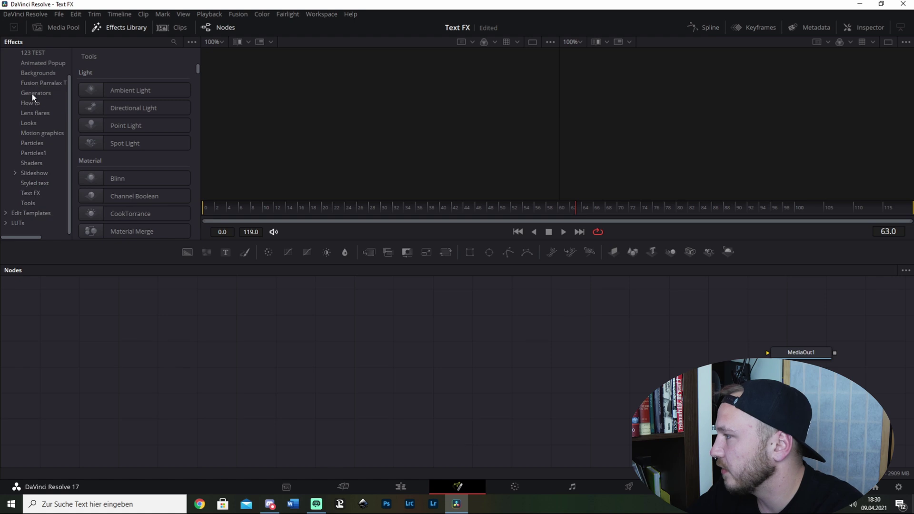
{"action": "left_click", "coordinate": [29, 192]}
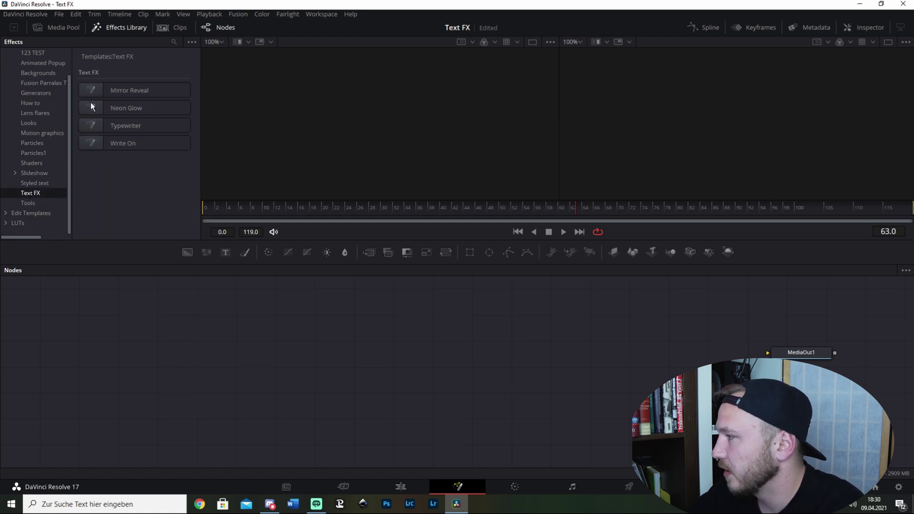
Step: Add and ungroup Mirror Reveal, wire Merge1 to MediaOut1, preview it, then select all its nodes
{"action": "left_click_drag", "start_coordinate": [122, 90], "coordinate": [256, 358]}
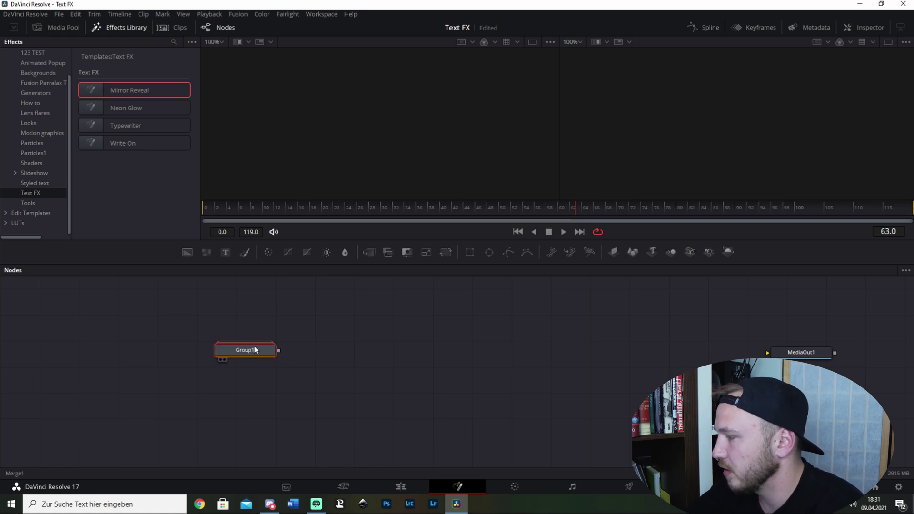
{"action": "right_click", "coordinate": [254, 350]}
{"action": "left_click", "coordinate": [299, 177]}
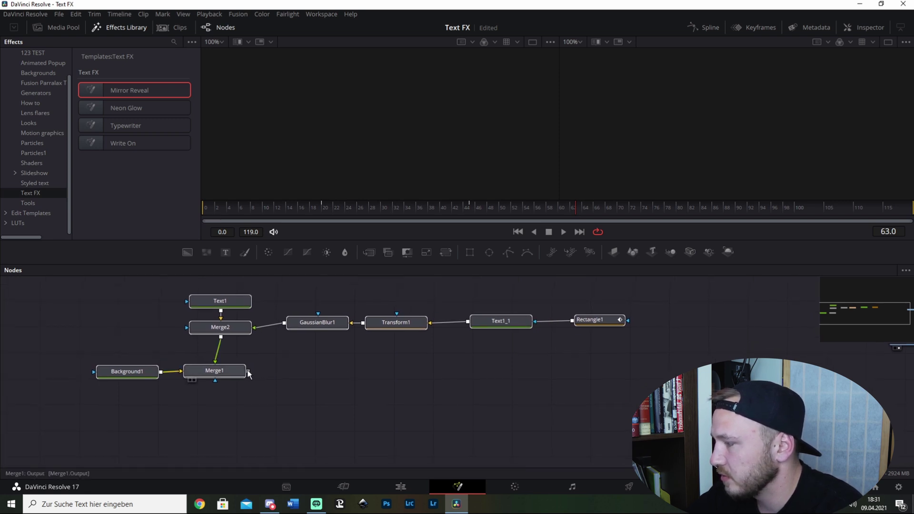
{"action": "left_click_drag", "start_coordinate": [248, 372], "coordinate": [815, 341]}
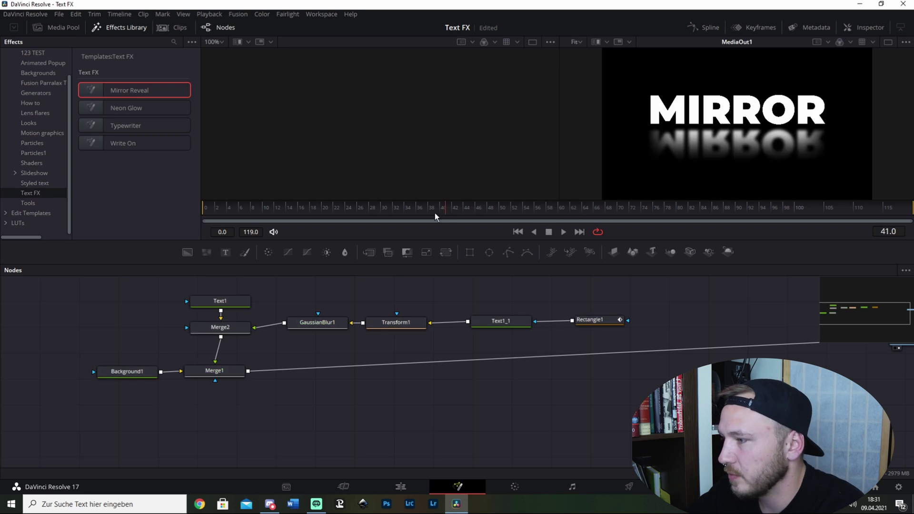
{"action": "key", "text": "space"}
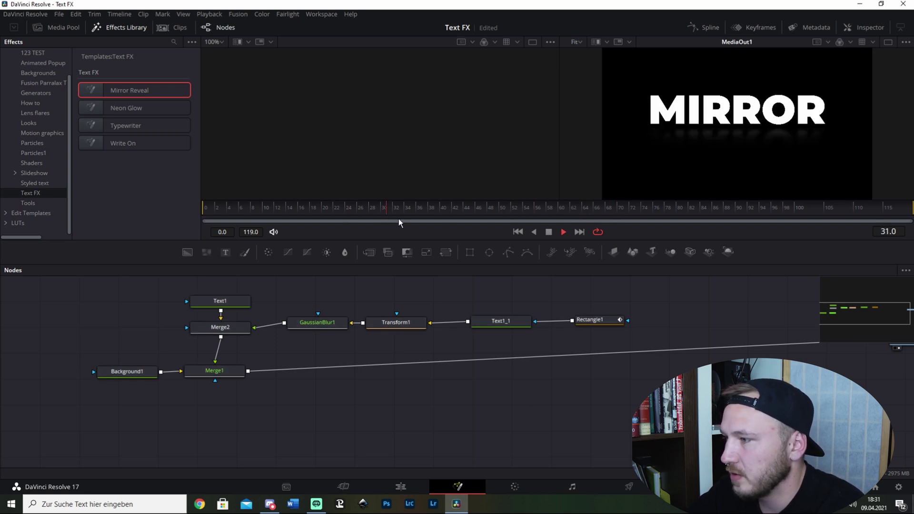
{"action": "left_click", "coordinate": [551, 233]}
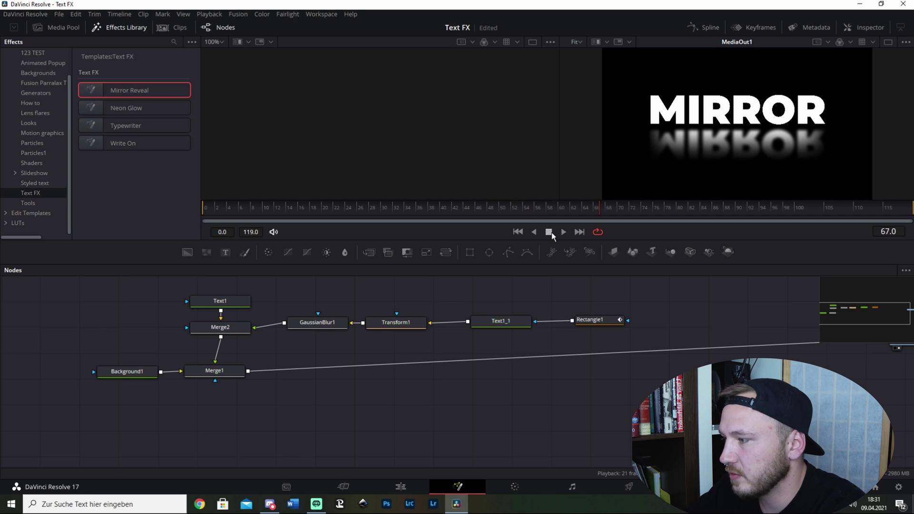
{"action": "left_click_drag", "start_coordinate": [733, 421], "coordinate": [105, 296]}
Step: Replace Mirror Reveal with ungrouped Write On nodes, wire Merge1 to MediaOut1, and select Text1
{"action": "key", "text": "Delete"}
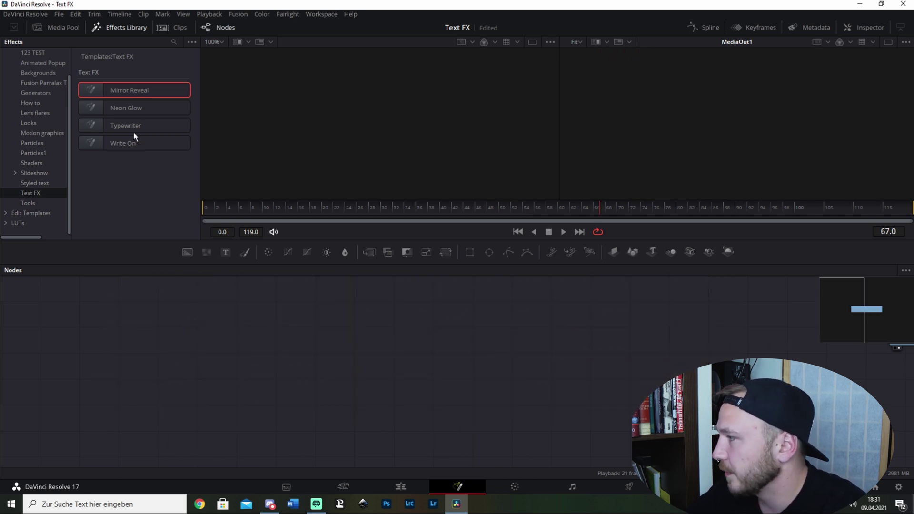
{"action": "left_click_drag", "start_coordinate": [130, 141], "coordinate": [359, 361]}
{"action": "right_click", "coordinate": [333, 350]}
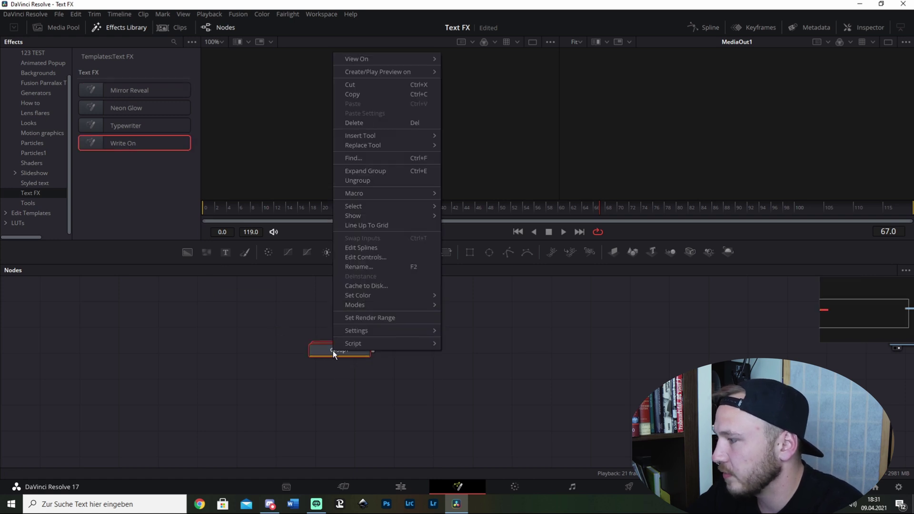
{"action": "left_click", "coordinate": [365, 182]}
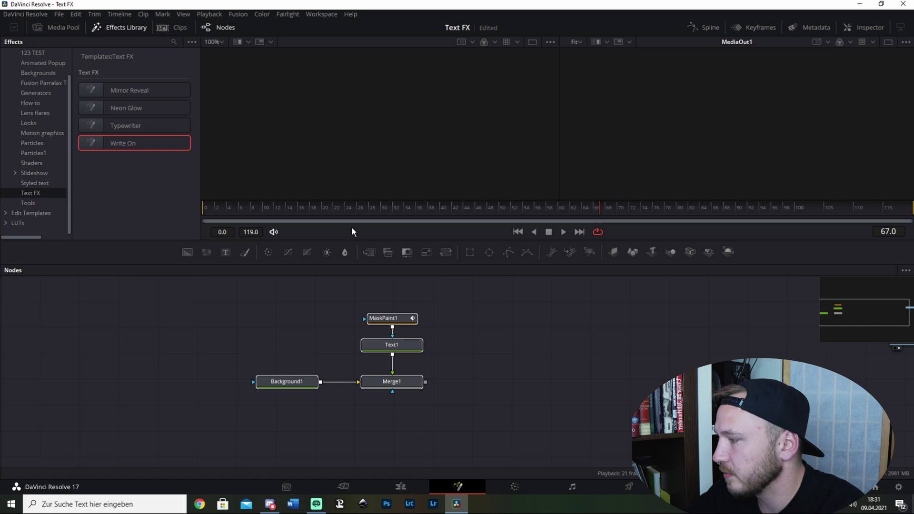
{"action": "left_click_drag", "start_coordinate": [783, 346], "coordinate": [877, 342]}
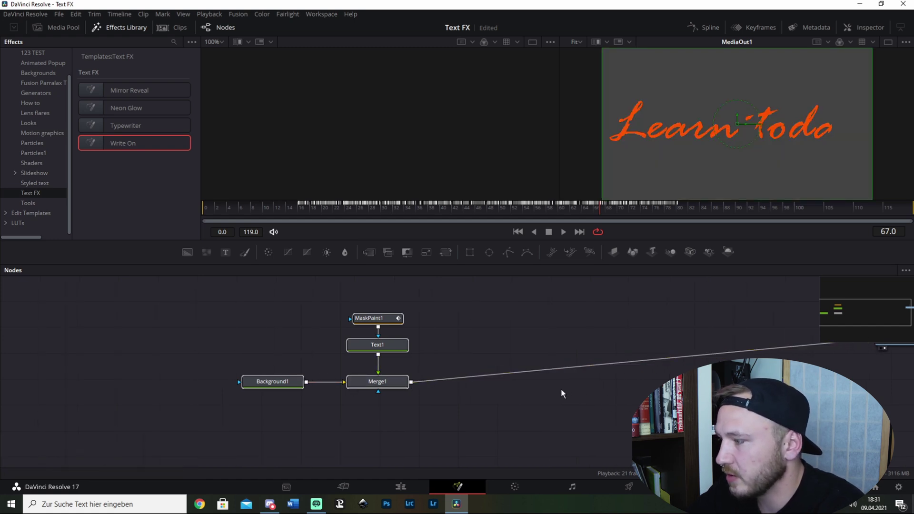
{"action": "left_click", "coordinate": [381, 344]}
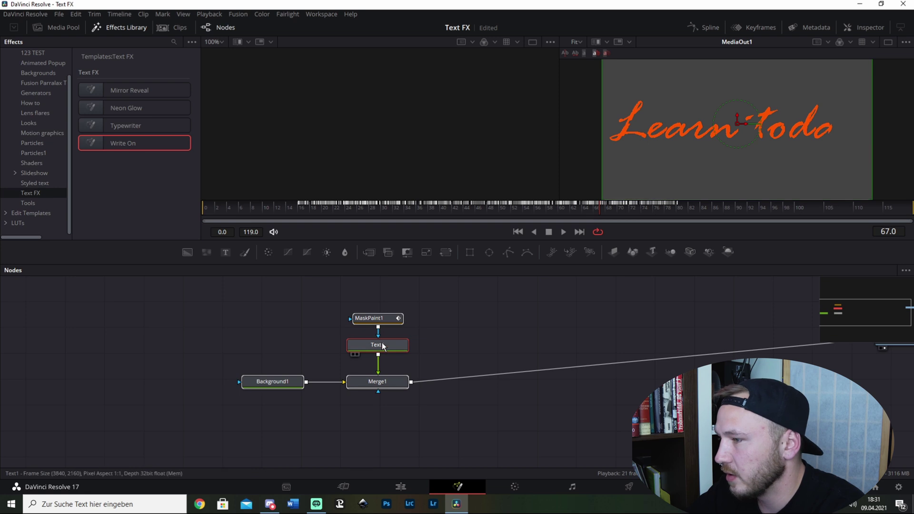
Step: Change Text1's text from 'Learn today' to 'TEXT' and play back the write-on animation
{"action": "double_click", "coordinate": [382, 342]}
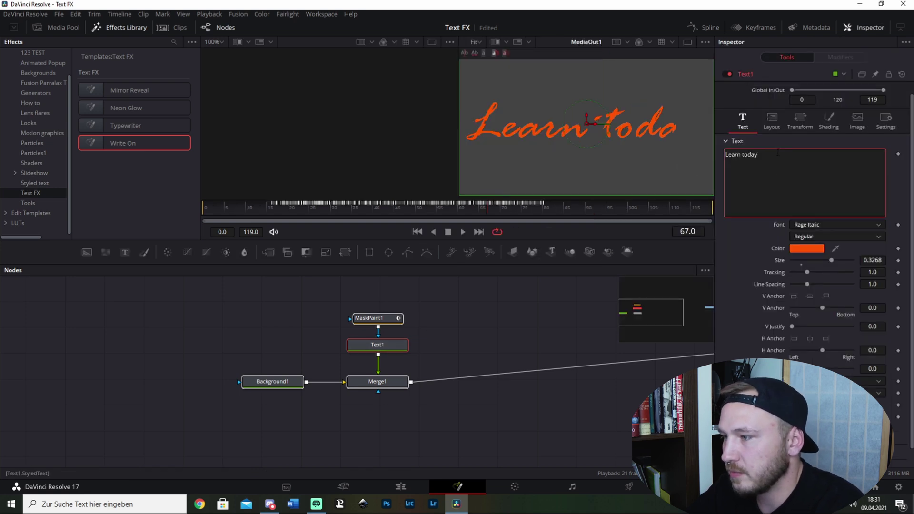
{"action": "key", "text": "ctrl+a"}
{"action": "type", "text": "TEXT"}
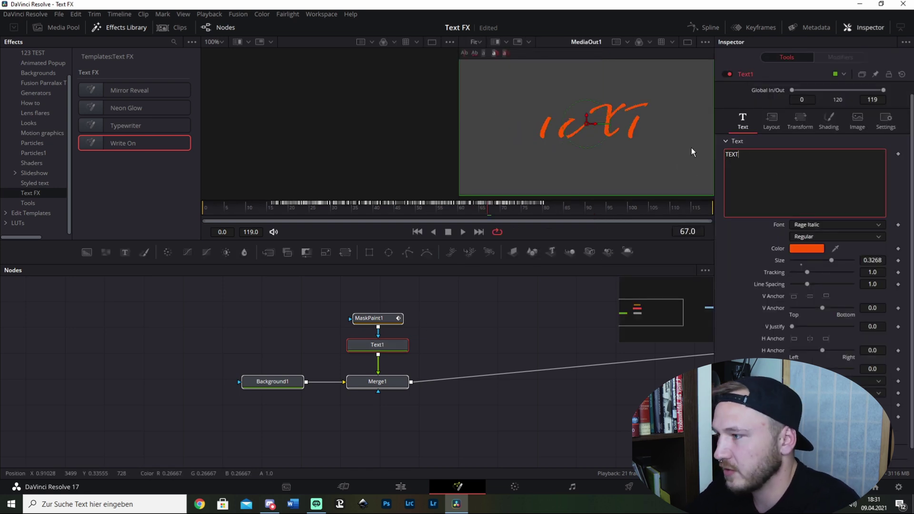
{"action": "left_click", "coordinate": [681, 148]}
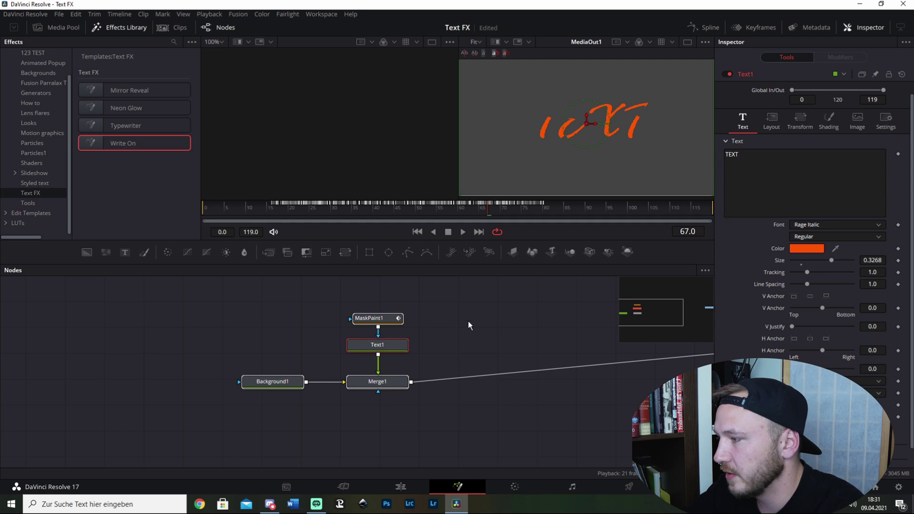
{"action": "left_click", "coordinate": [244, 201]}
{"action": "key", "text": "space"}
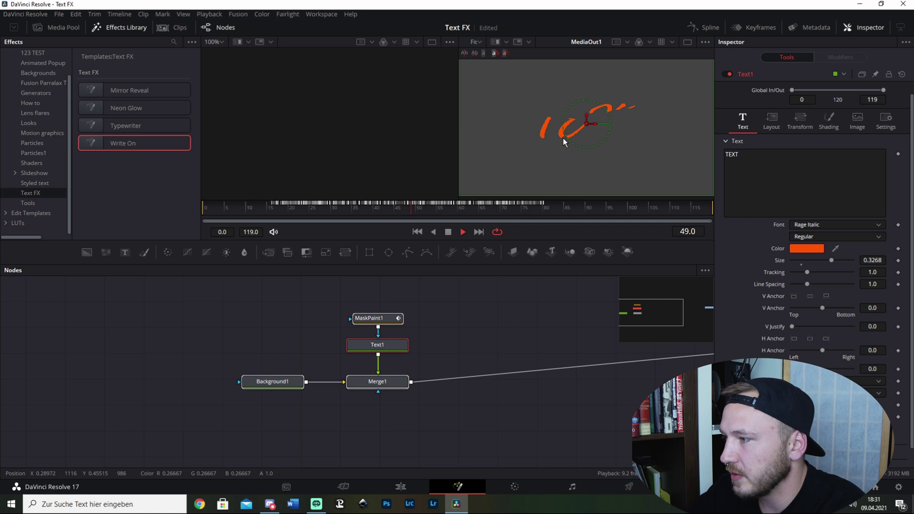
{"action": "key", "text": "space"}
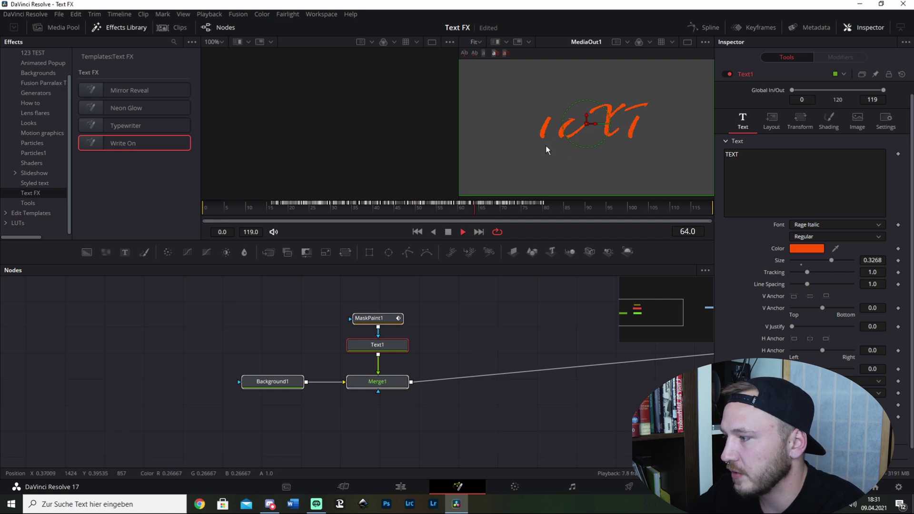
{"action": "left_click", "coordinate": [383, 338]}
Step: Delete the template's old MaskPaint1 node
{"action": "right_click", "coordinate": [379, 324]}
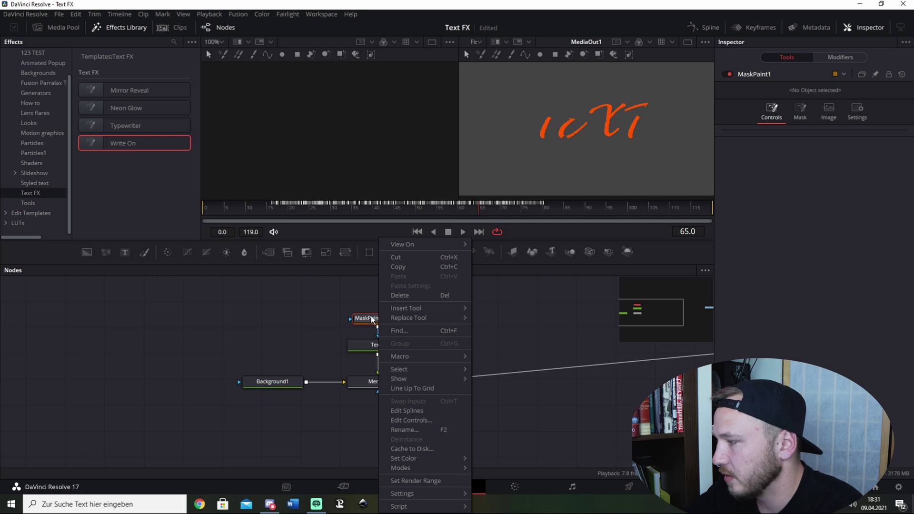
{"action": "left_click", "coordinate": [373, 320]}
{"action": "key", "text": "Delete"}
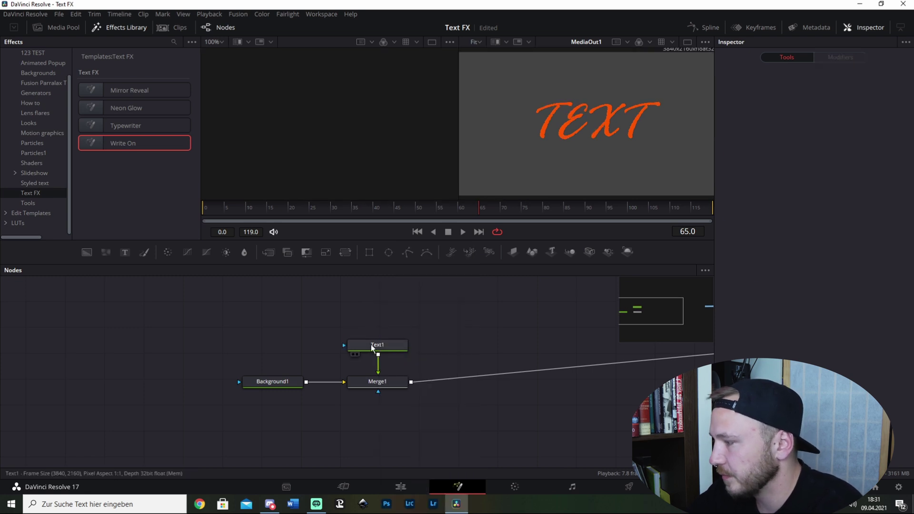
Step: Add a new Mask Paint node via 'mask' search and connect it to Text1's mask input
{"action": "left_click", "coordinate": [372, 345]}
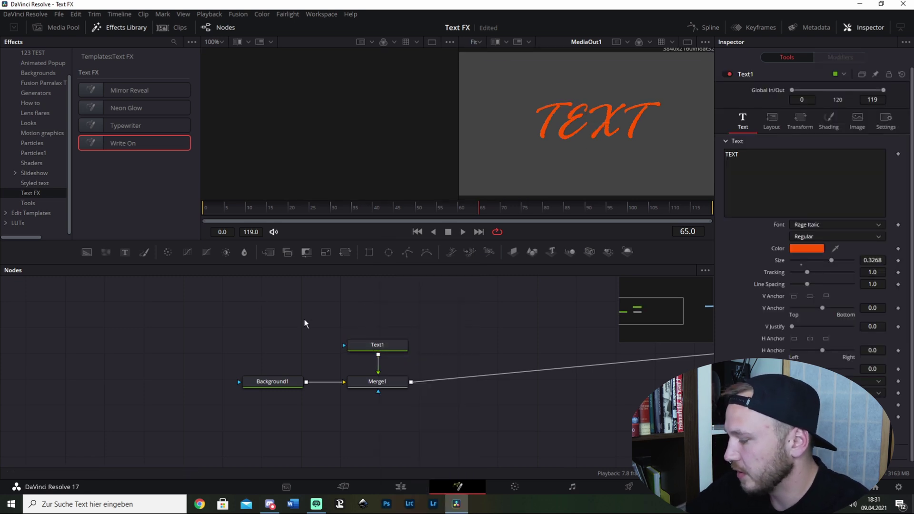
{"action": "key", "text": "shift+space"}
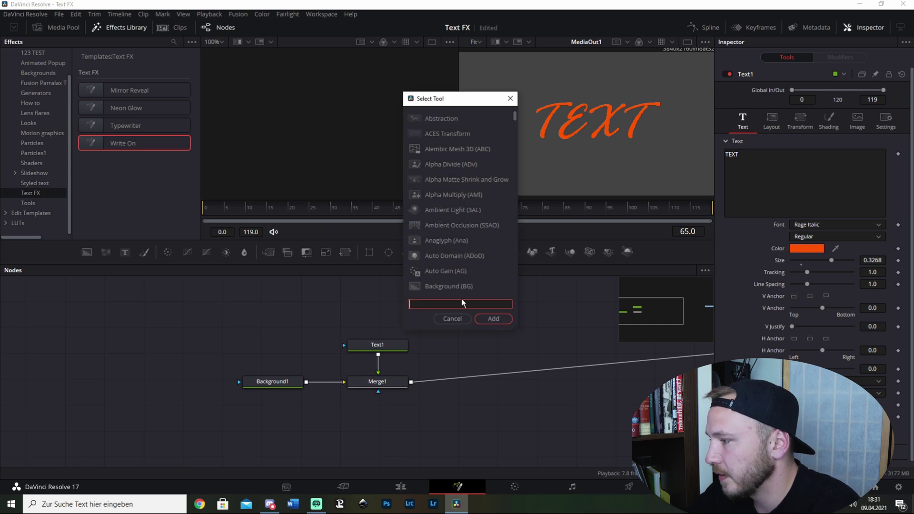
{"action": "type", "text": "mas"}
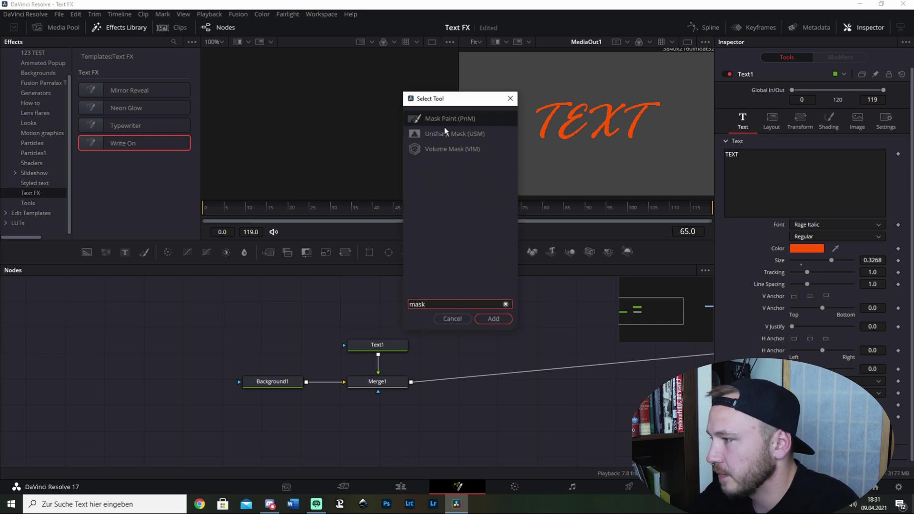
{"action": "type", "text": "k"}
{"action": "left_click", "coordinate": [444, 122]}
{"action": "left_click", "coordinate": [486, 323]}
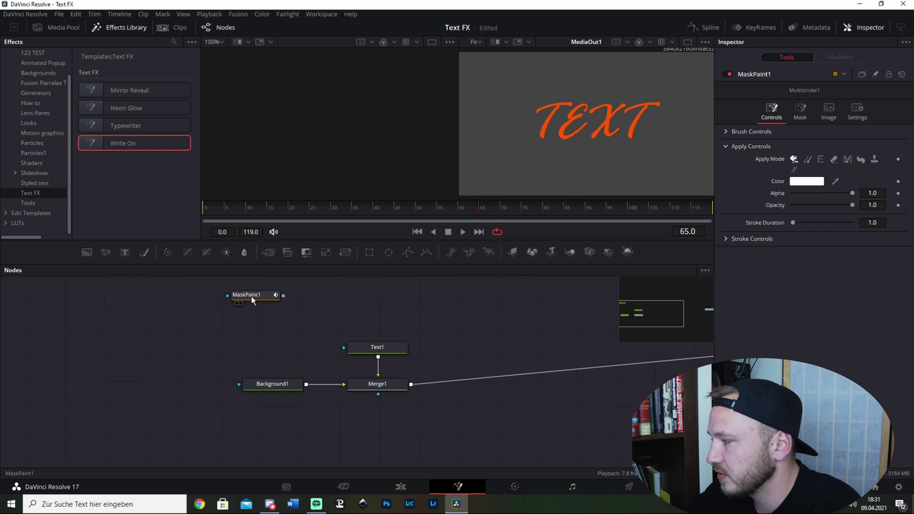
{"action": "left_click_drag", "start_coordinate": [253, 296], "coordinate": [377, 346]}
{"action": "left_click_drag", "start_coordinate": [371, 303], "coordinate": [384, 304]}
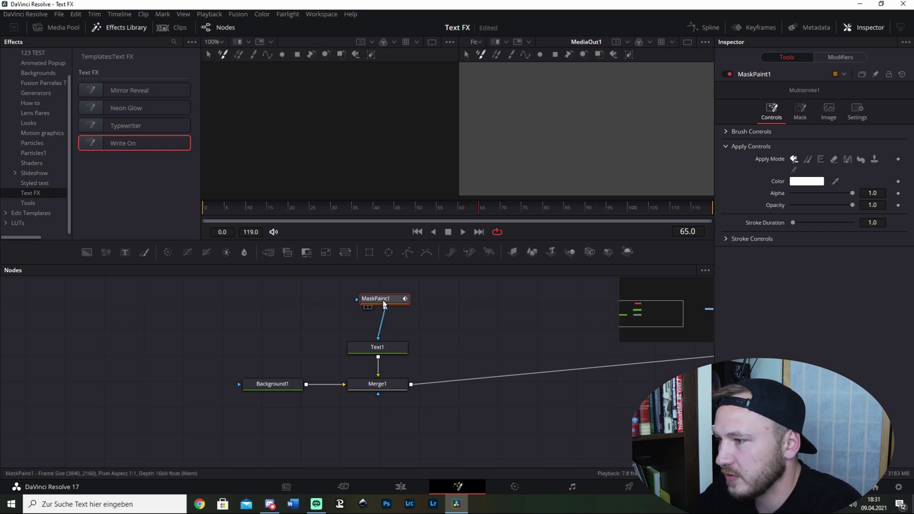
Step: Align MaskPaint1 above Text1 and switch to the single-stroke paint tool
{"action": "left_click", "coordinate": [801, 111]}
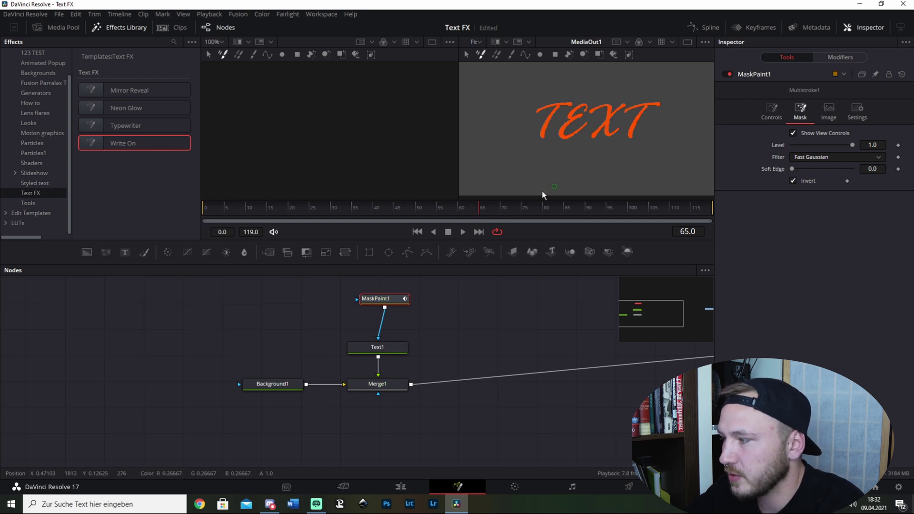
{"action": "left_click_drag", "start_coordinate": [383, 298], "coordinate": [378, 297]}
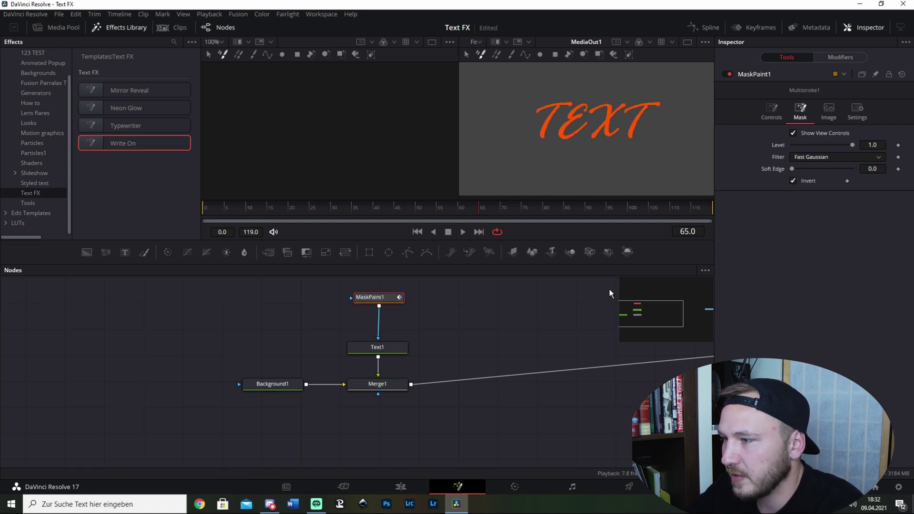
{"action": "left_click", "coordinate": [775, 114]}
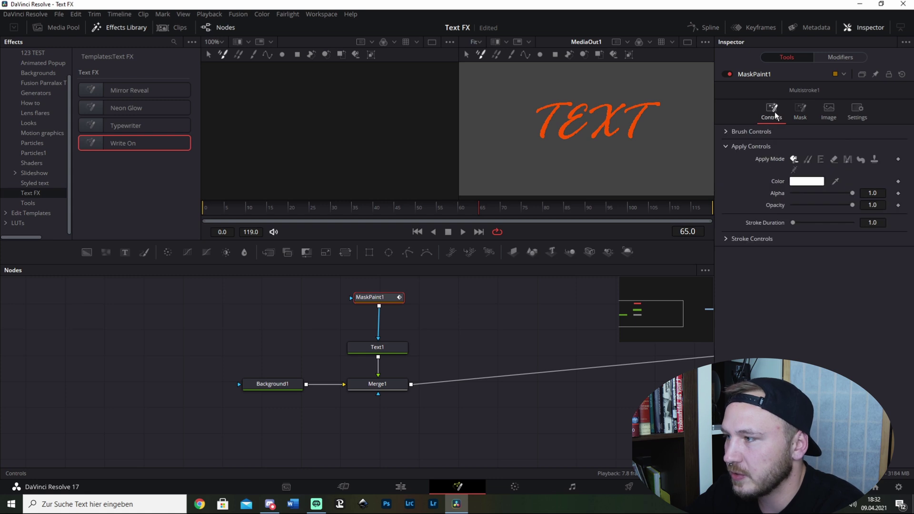
{"action": "left_click", "coordinate": [511, 55]}
{"action": "left_click", "coordinate": [800, 112]}
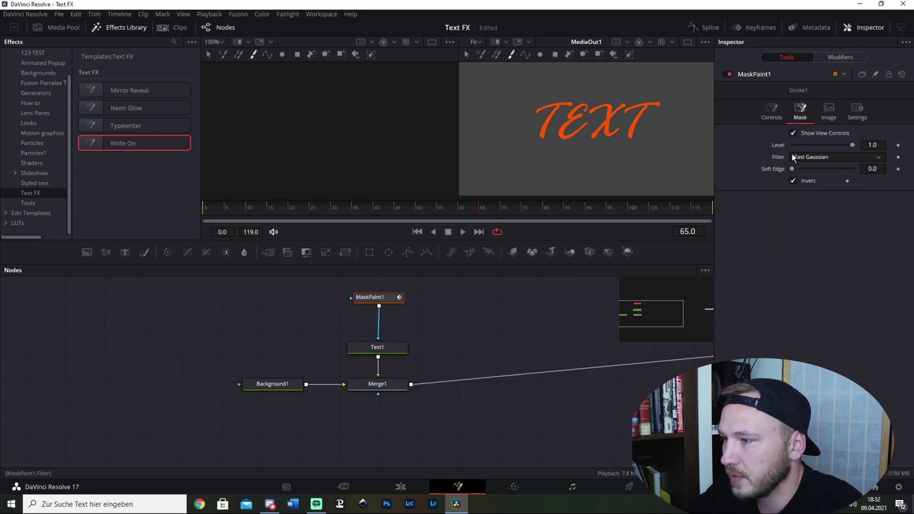
{"action": "left_click", "coordinate": [772, 112]}
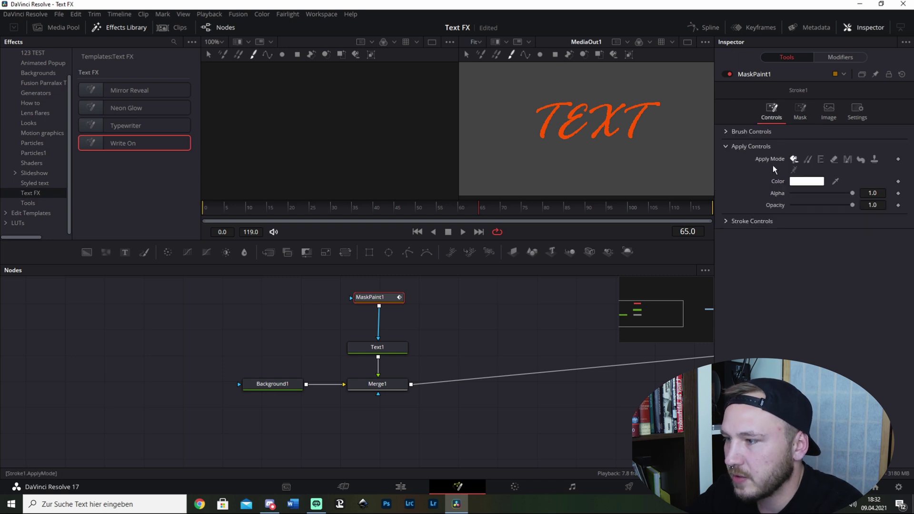
Step: Use a larger circular brush with Write On stroke animation and paint a stroke over the T
{"action": "left_click", "coordinate": [736, 130]}
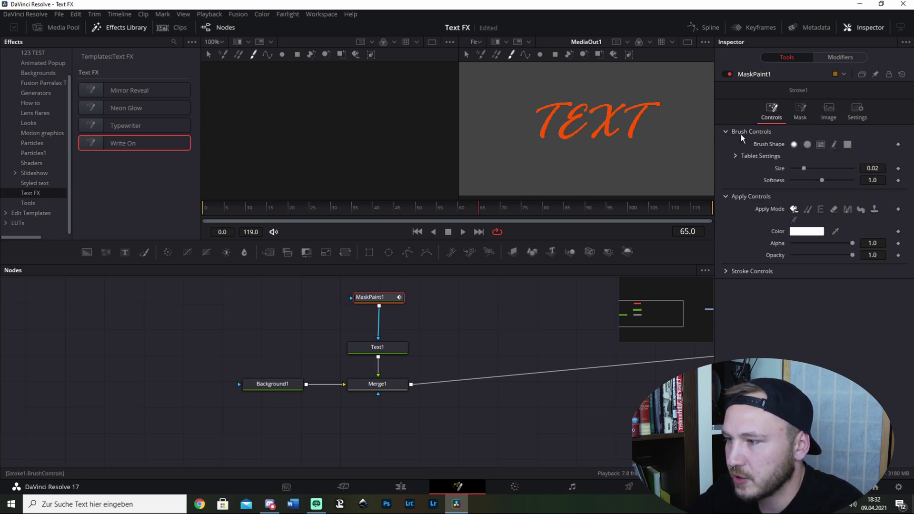
{"action": "left_click", "coordinate": [807, 145]}
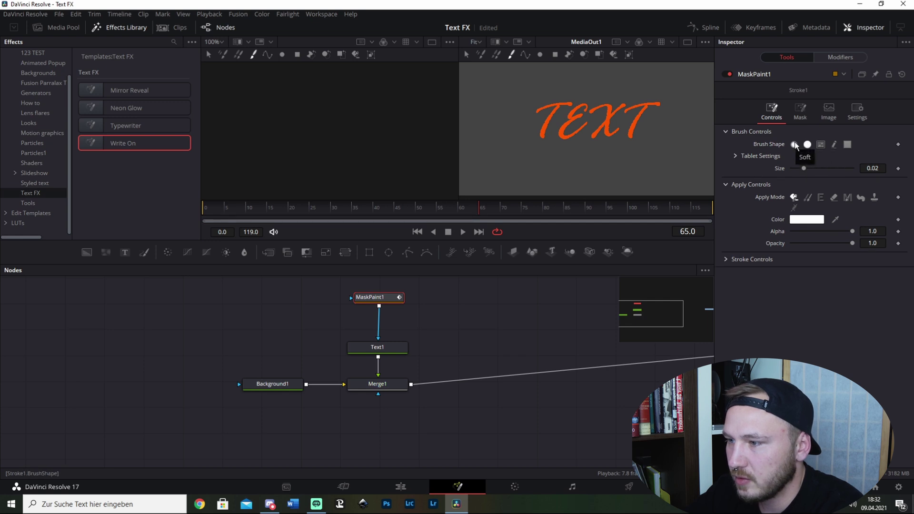
{"action": "left_click_drag", "start_coordinate": [803, 168], "coordinate": [818, 168]}
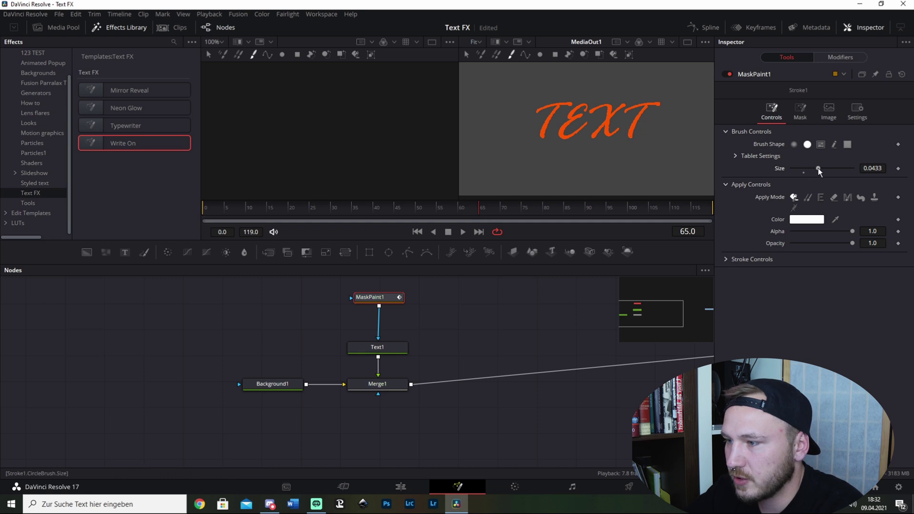
{"action": "left_click", "coordinate": [727, 258]}
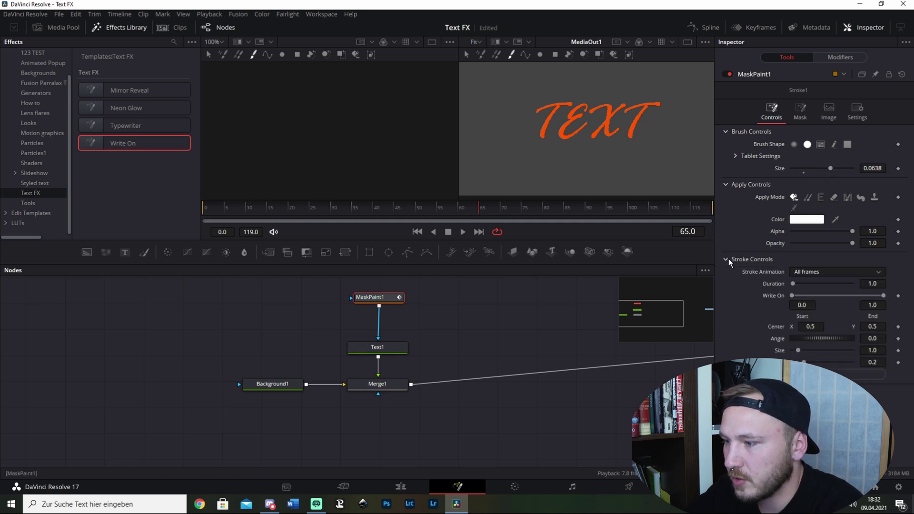
{"action": "left_click", "coordinate": [823, 274]}
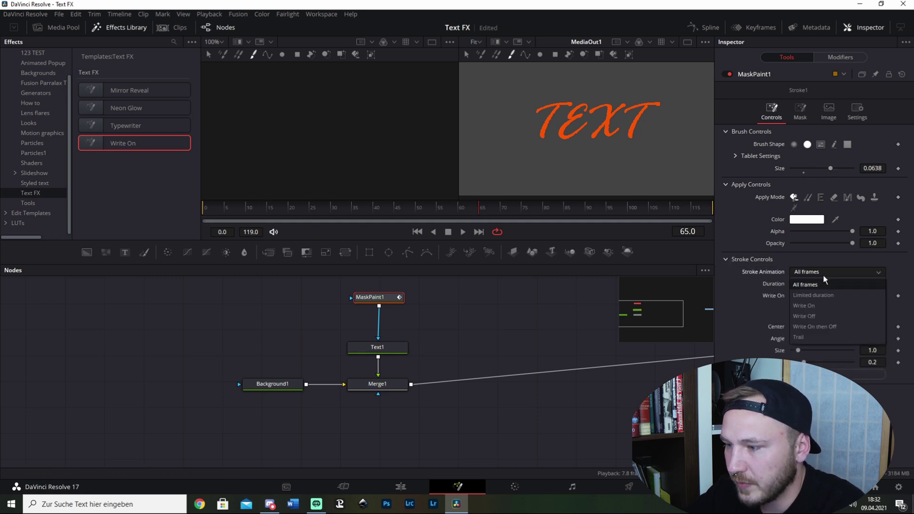
{"action": "left_click", "coordinate": [819, 307]}
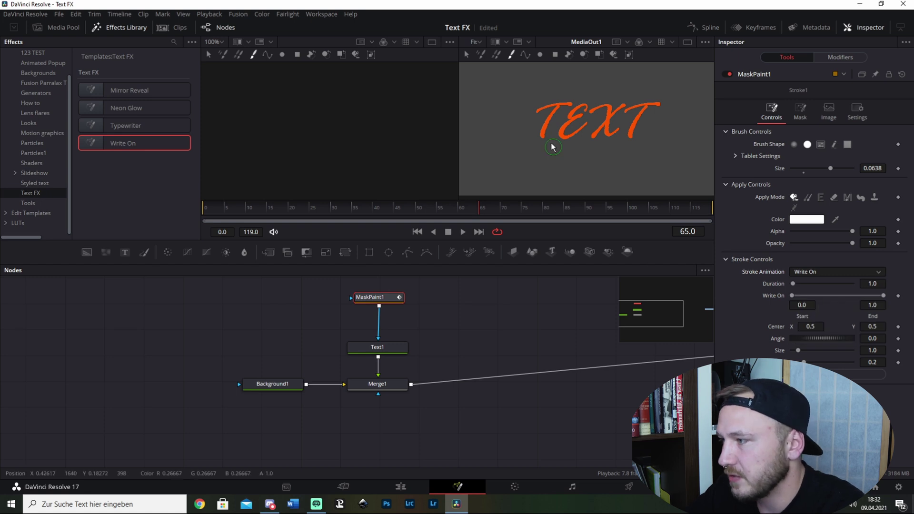
{"action": "mouse_move", "coordinate": [541, 107]}
{"action": "left_mouse_down"}
{"action": "mouse_move", "coordinate": [571, 102]}
{"action": "mouse_move", "coordinate": [550, 117]}
{"action": "mouse_move", "coordinate": [544, 139]}
{"action": "mouse_move", "coordinate": [584, 127]}
{"action": "mouse_move", "coordinate": [562, 132]}
{"action": "mouse_move", "coordinate": [580, 105]}
{"action": "mouse_move", "coordinate": [610, 109]}
{"action": "mouse_move", "coordinate": [614, 137]}
{"action": "mouse_move", "coordinate": [619, 126]}
{"action": "mouse_move", "coordinate": [590, 130]}
{"action": "mouse_move", "coordinate": [627, 101]}
{"action": "mouse_move", "coordinate": [634, 109]}
{"action": "mouse_move", "coordinate": [662, 101]}
{"action": "mouse_move", "coordinate": [618, 147]}
{"action": "left_mouse_up"}
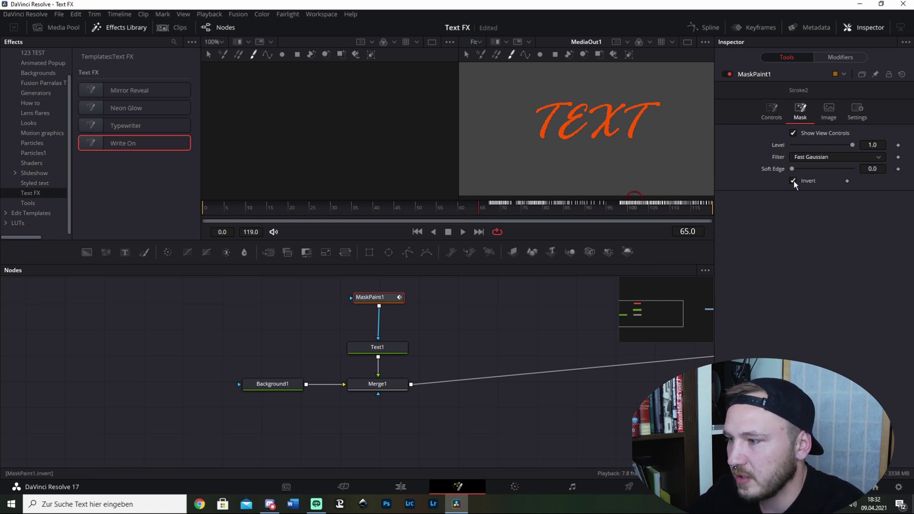
Step: Stop the write-on playback and delete all four Write On composition nodes
{"action": "left_click", "coordinate": [774, 114]}
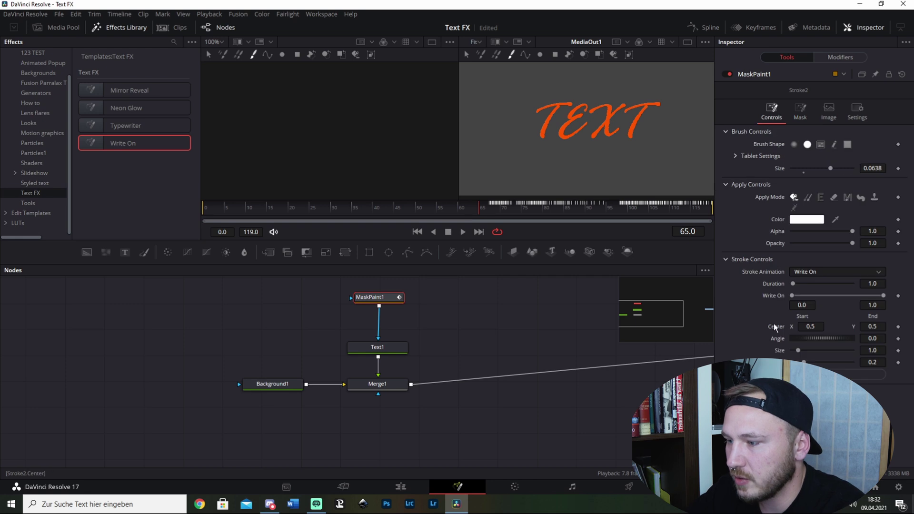
{"action": "left_click", "coordinate": [809, 113]}
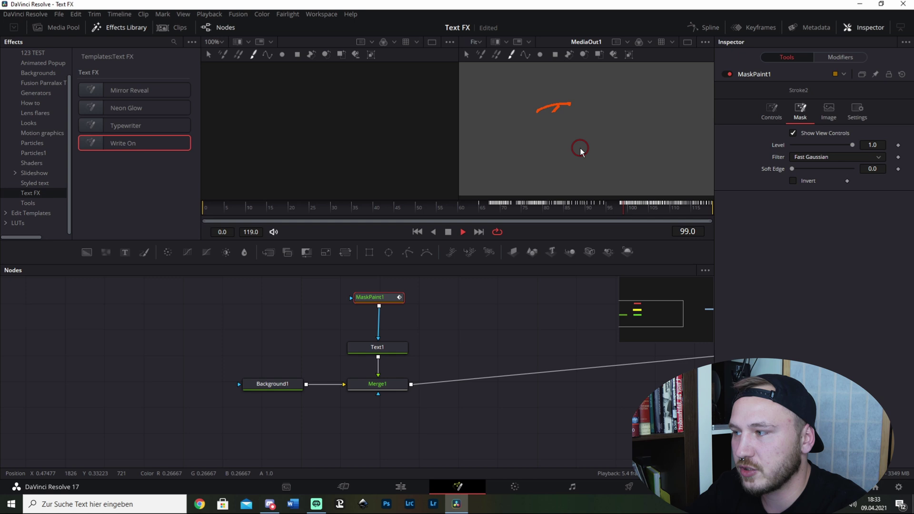
{"action": "key", "text": "space"}
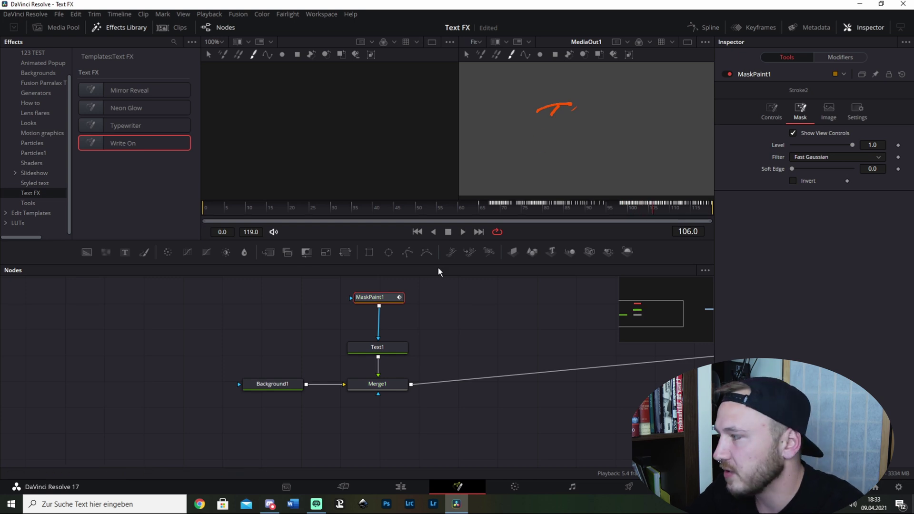
{"action": "left_click_drag", "start_coordinate": [198, 285], "coordinate": [523, 431]}
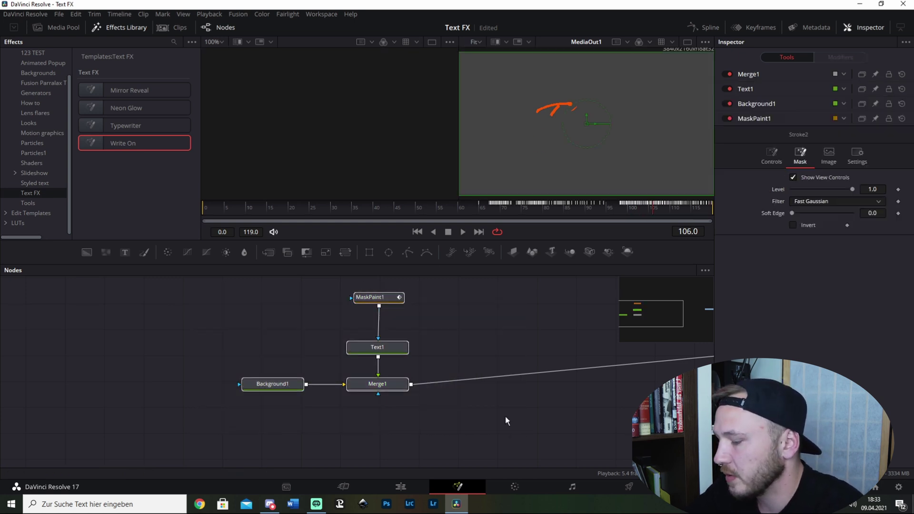
{"action": "key", "text": "Delete"}
Step: Add the Neon Glow template as Group1, connect it to MediaOut1, and preview it
{"action": "left_click_drag", "start_coordinate": [129, 108], "coordinate": [610, 338]}
{"action": "left_click_drag", "start_coordinate": [594, 370], "coordinate": [399, 387]}
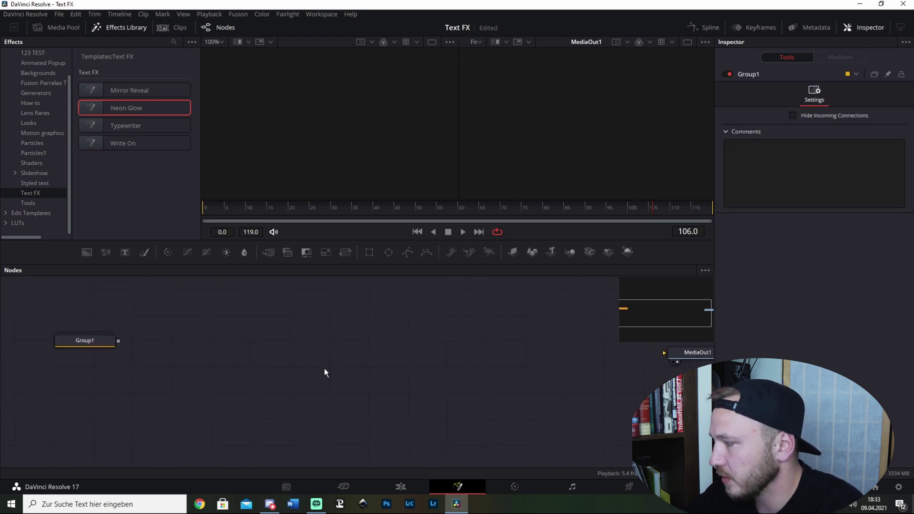
{"action": "left_click_drag", "start_coordinate": [118, 342], "coordinate": [682, 355]}
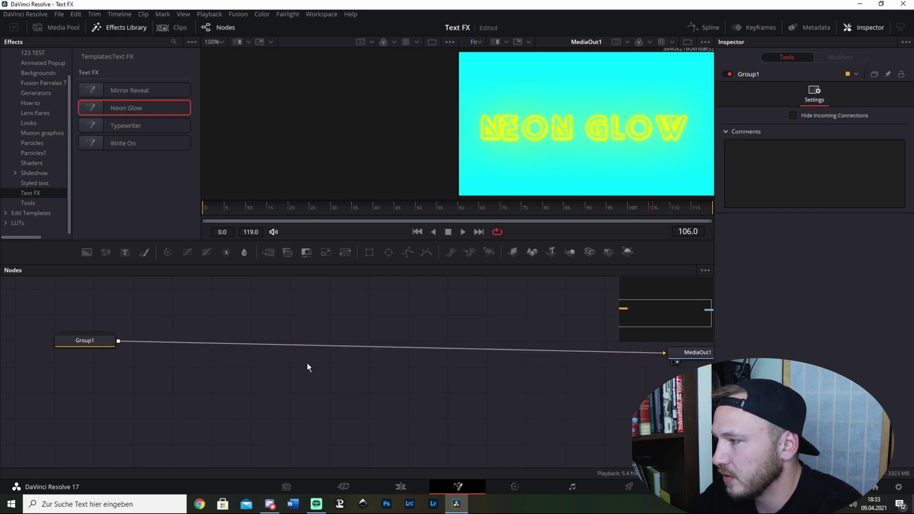
{"action": "left_click", "coordinate": [240, 208]}
{"action": "key", "text": "space"}
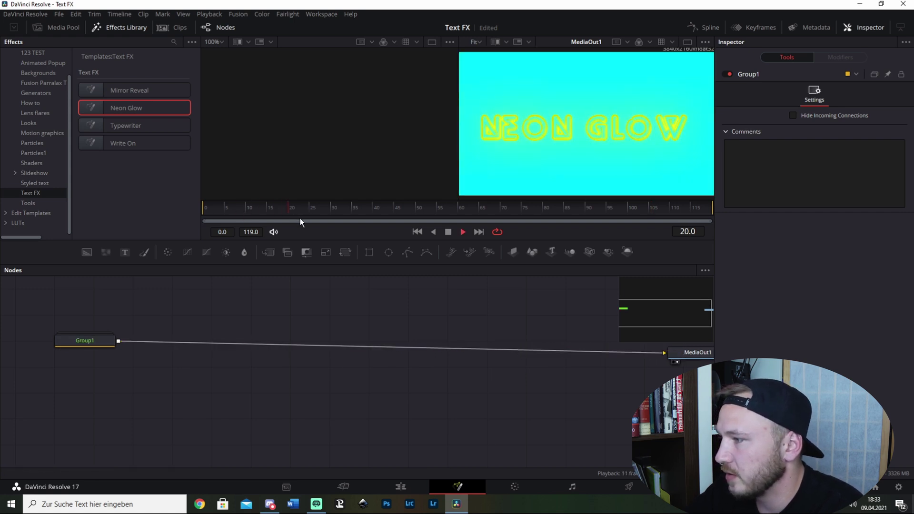
{"action": "key", "text": "space"}
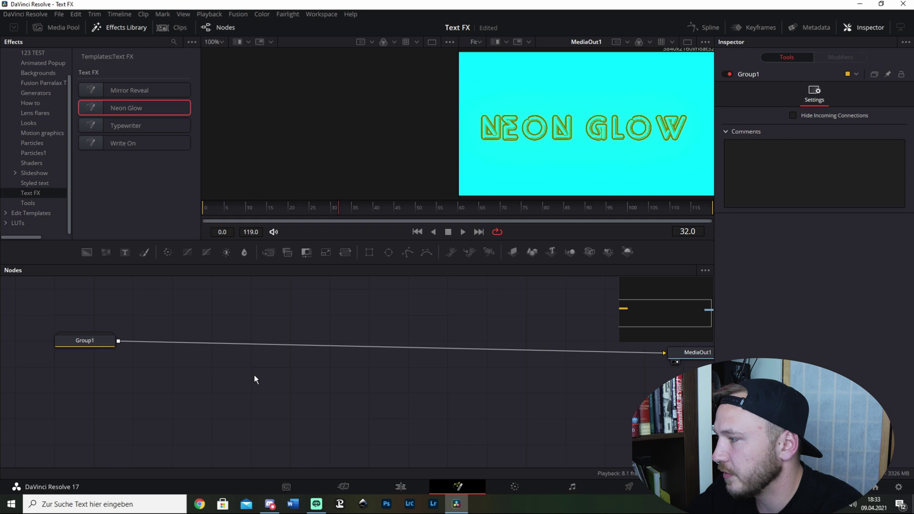
Step: Ungroup Group1 into its individual nodes, including Background1
{"action": "left_click_drag", "start_coordinate": [253, 374], "coordinate": [328, 378]}
{"action": "left_click", "coordinate": [160, 346]}
{"action": "right_click", "coordinate": [167, 344]}
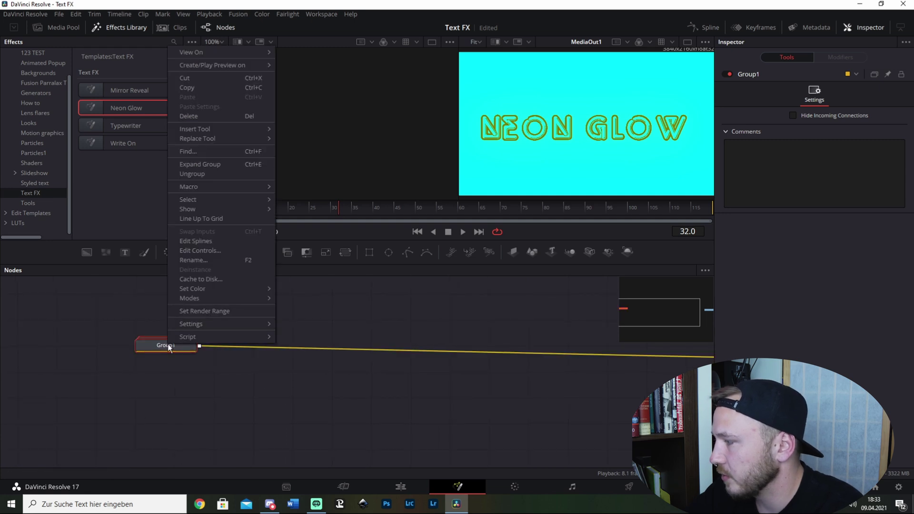
{"action": "mouse_move", "coordinate": [204, 138]}
{"action": "left_click", "coordinate": [202, 175]}
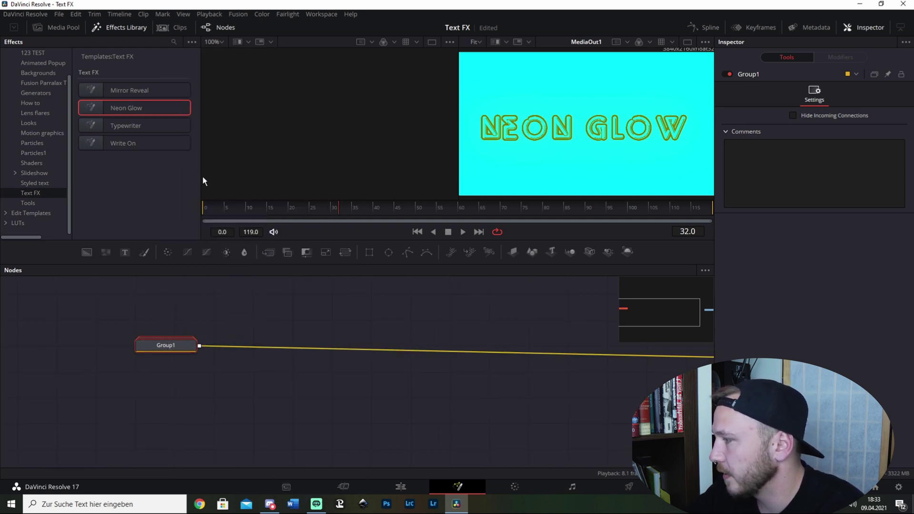
{"action": "left_click_drag", "start_coordinate": [416, 418], "coordinate": [558, 428]}
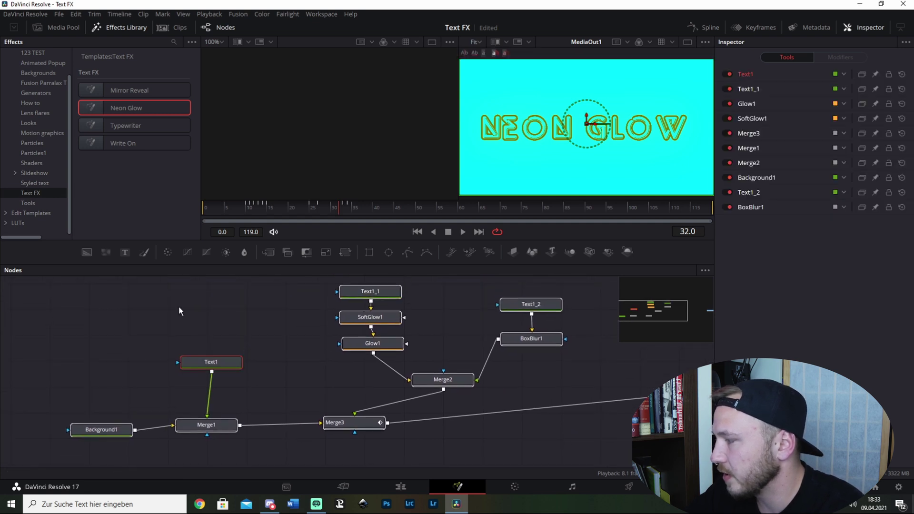
Step: Replace the NEON GLOW text in Text1, Text1_1 and Text1_2 with TEXT
{"action": "left_click", "coordinate": [209, 363]}
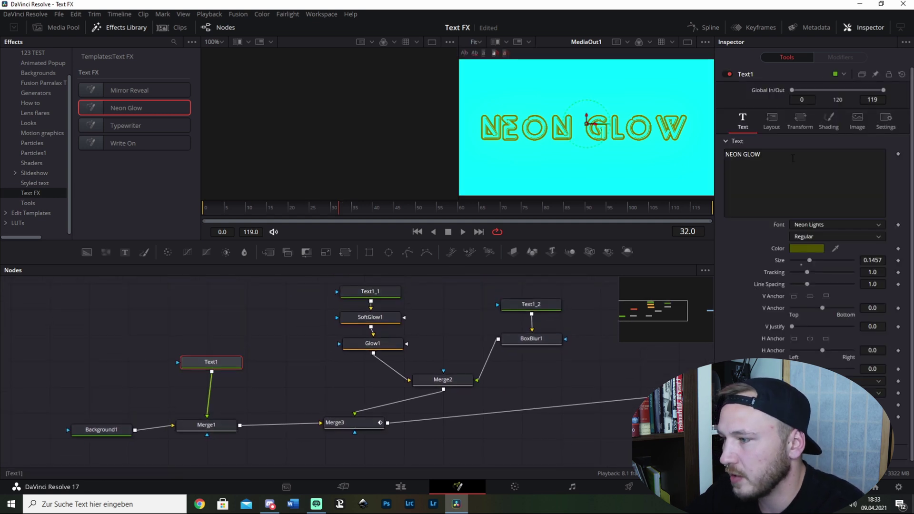
{"action": "left_click", "coordinate": [793, 159]}
{"action": "key", "text": "ctrl+a"}
{"action": "type", "text": "TEXT"}
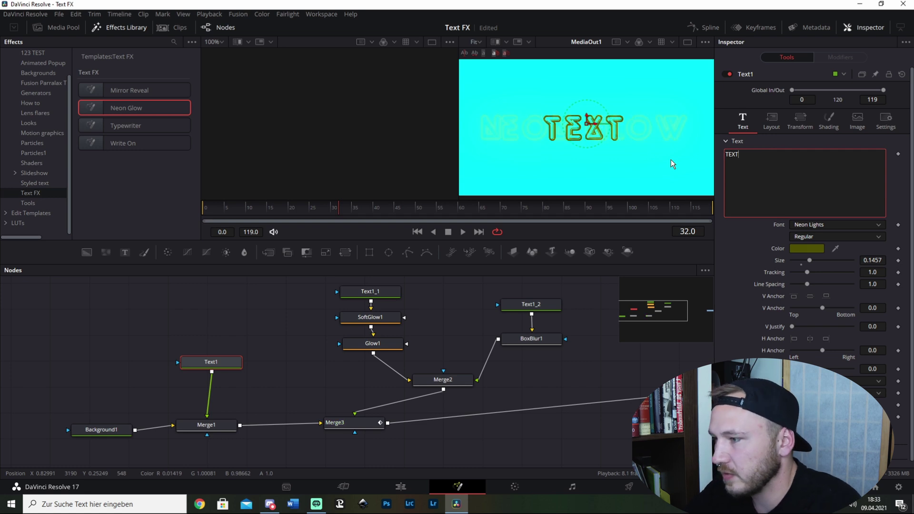
{"action": "left_click", "coordinate": [374, 291]}
{"action": "left_click", "coordinate": [775, 171]}
{"action": "key", "text": "ctrl+a"}
{"action": "type", "text": "TEXT"}
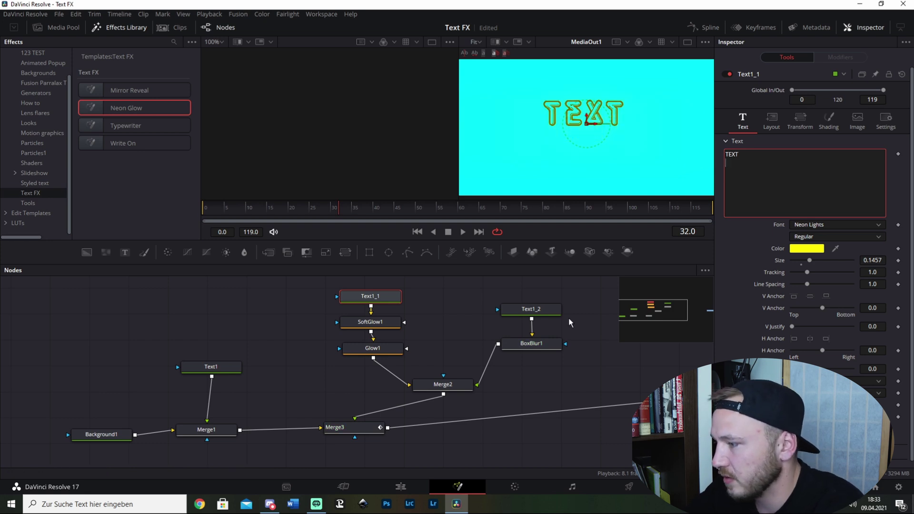
{"action": "left_click", "coordinate": [548, 310]}
{"action": "left_click", "coordinate": [775, 163]}
{"action": "key", "text": "ctrl+a"}
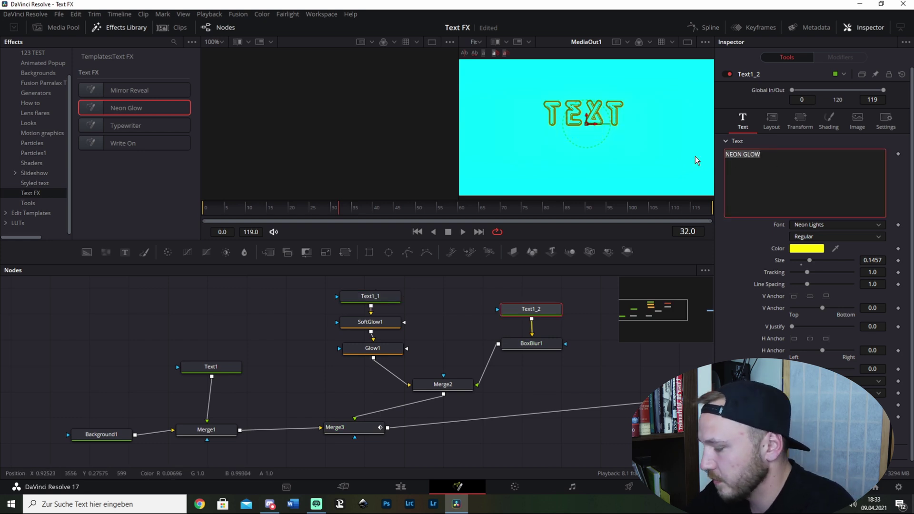
{"action": "type", "text": "TEXT"}
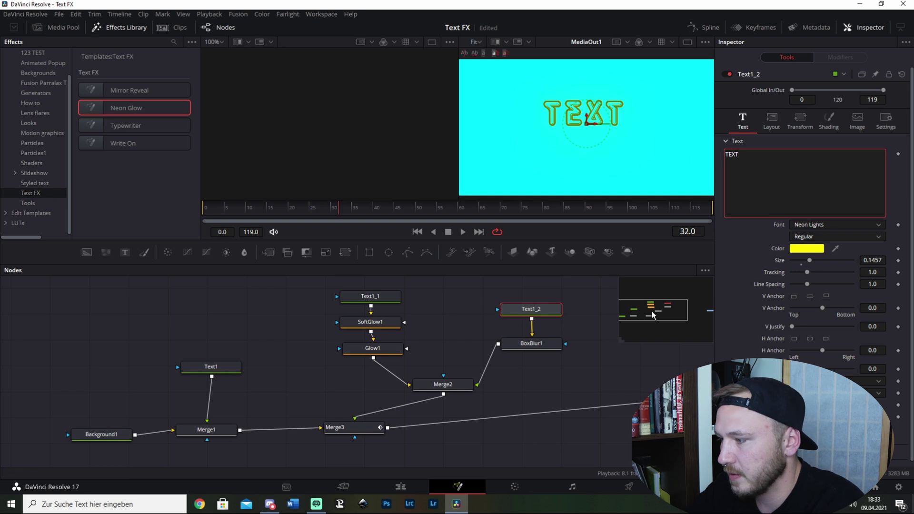
Step: Try blue and green on Background1, reset both to 0, and set Alpha to 0.0
{"action": "left_click_drag", "start_coordinate": [605, 372], "coordinate": [546, 359]}
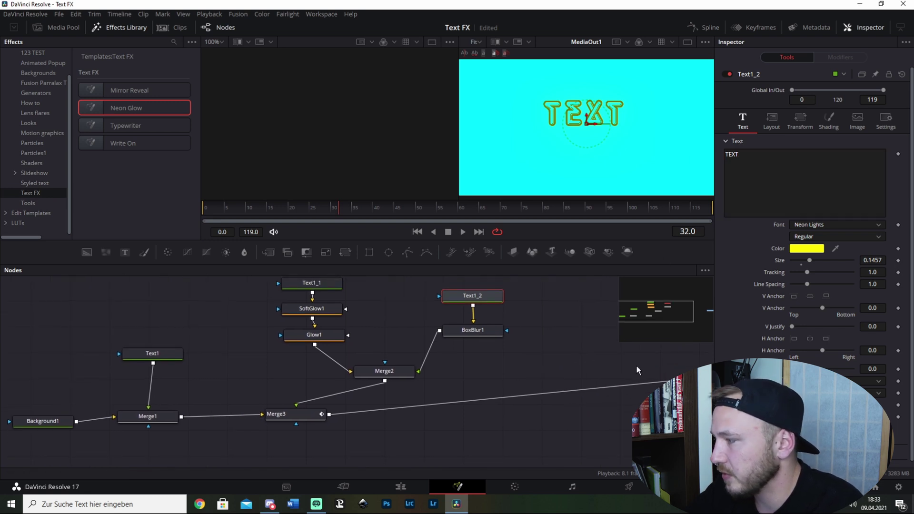
{"action": "left_click", "coordinate": [223, 209]}
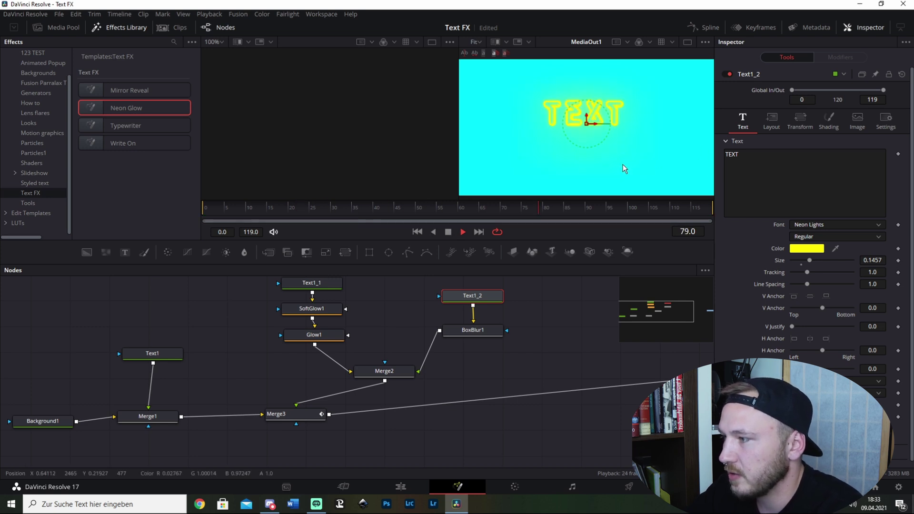
{"action": "key", "text": "space"}
{"action": "left_click_drag", "start_coordinate": [549, 353], "coordinate": [587, 336]}
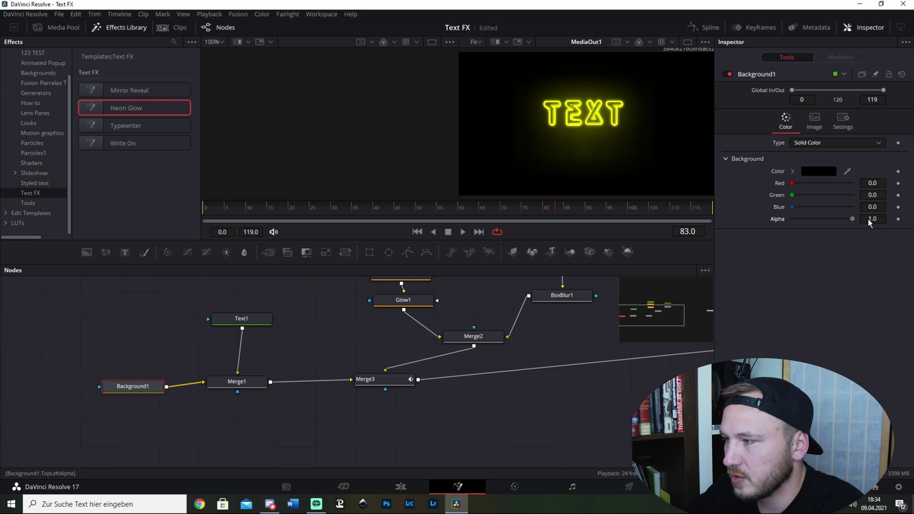
{"action": "left_click_drag", "start_coordinate": [793, 206], "coordinate": [853, 207]}
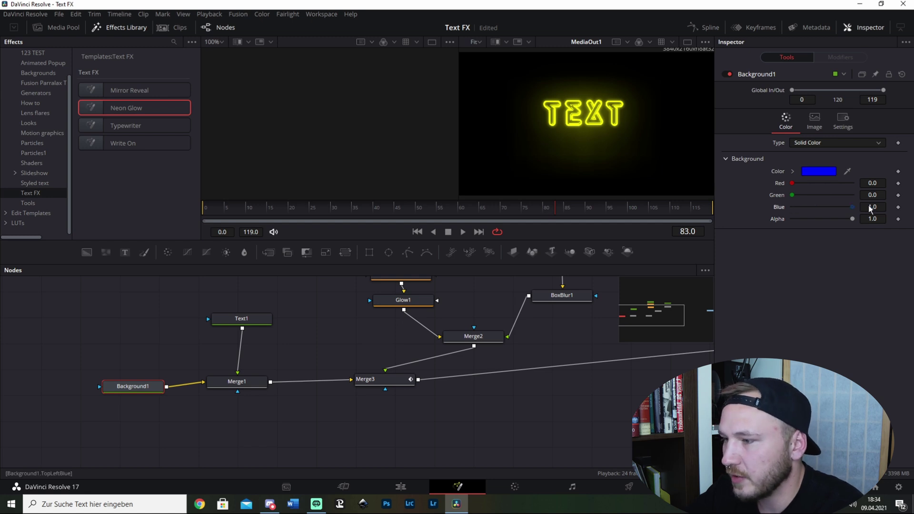
{"action": "left_click_drag", "start_coordinate": [793, 195], "coordinate": [852, 195]}
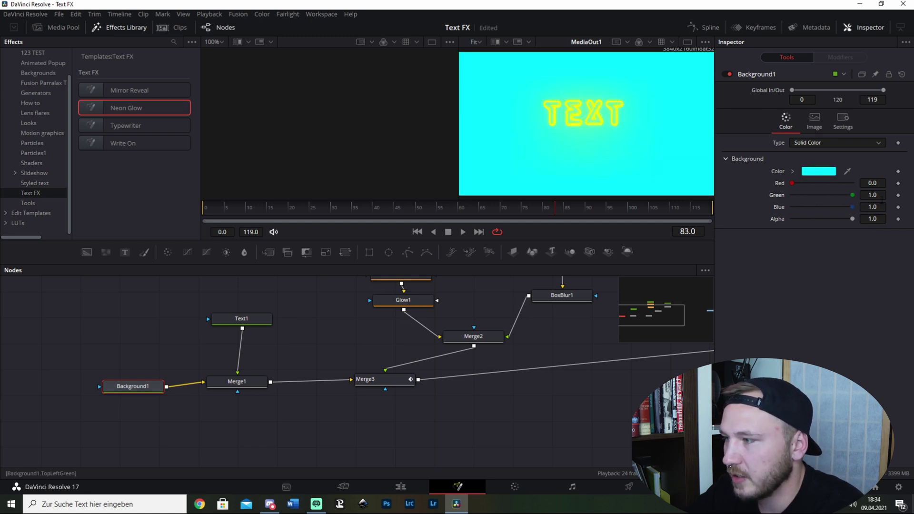
{"action": "double_click", "coordinate": [853, 194]}
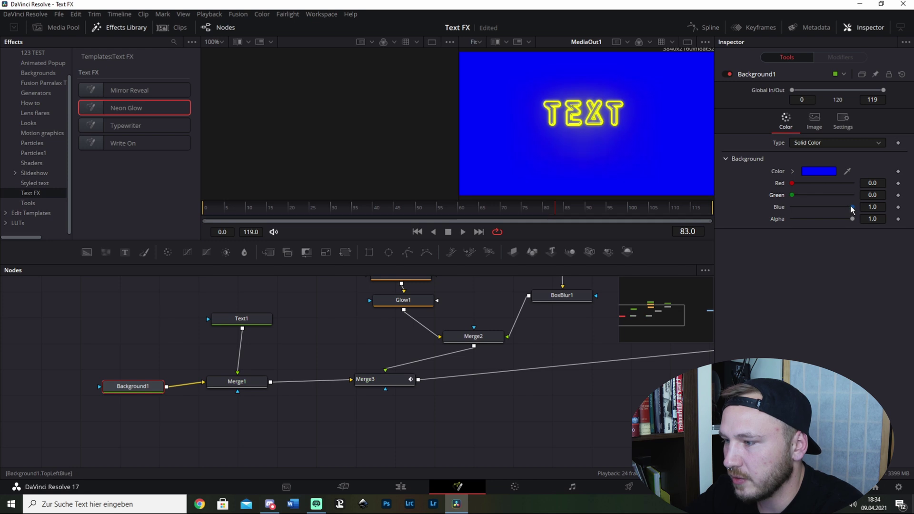
{"action": "double_click", "coordinate": [852, 206]}
{"action": "left_click_drag", "start_coordinate": [852, 219], "coordinate": [762, 220]}
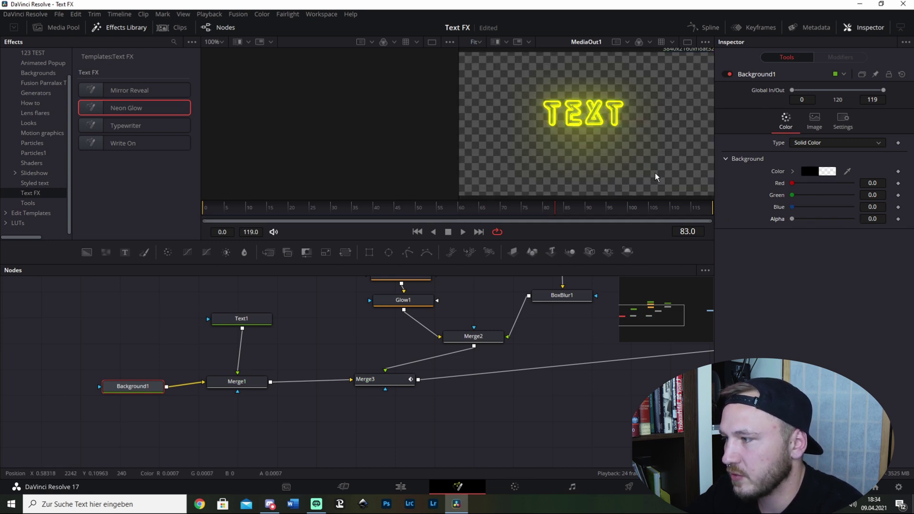
Step: Play the neon animation from frame 43, then delete every Neon Glow node
{"action": "left_click", "coordinate": [350, 212]}
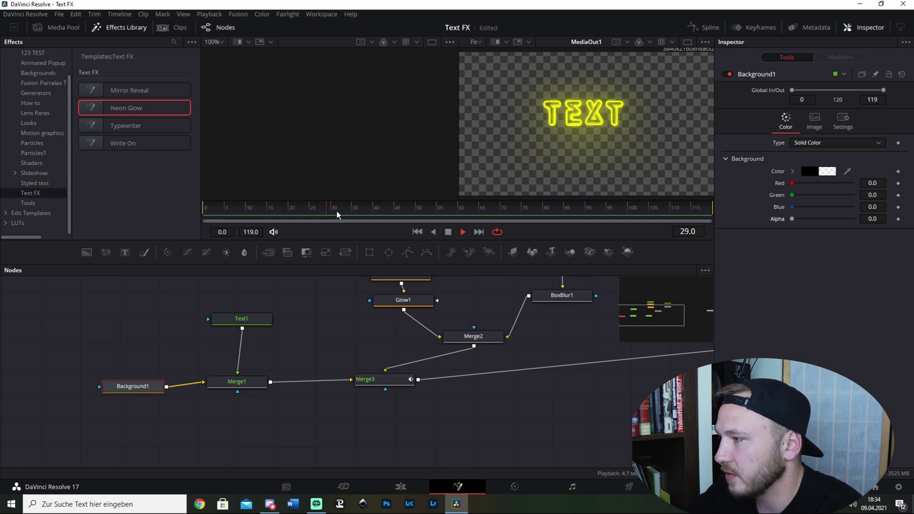
{"action": "key", "text": "space"}
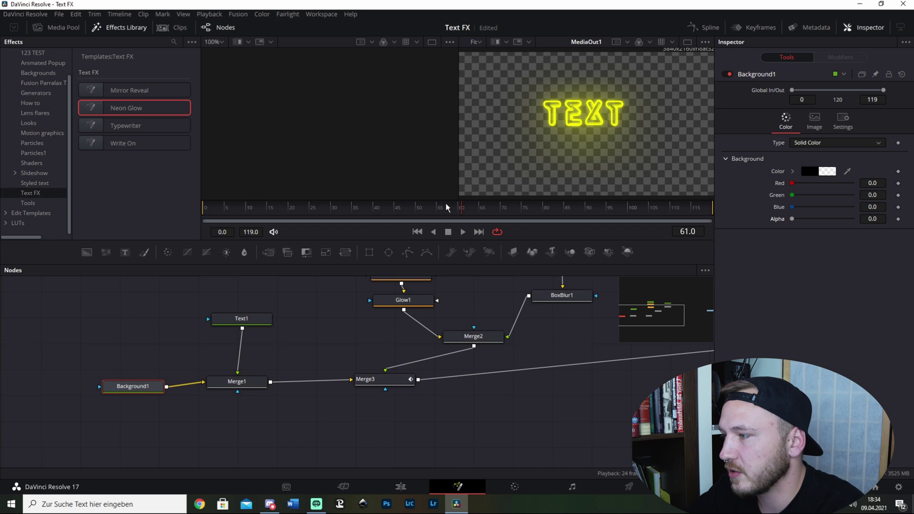
{"action": "left_click_drag", "start_coordinate": [324, 341], "coordinate": [272, 384]}
{"action": "left_click_drag", "start_coordinate": [48, 284], "coordinate": [553, 457]}
{"action": "key", "text": "Delete"}
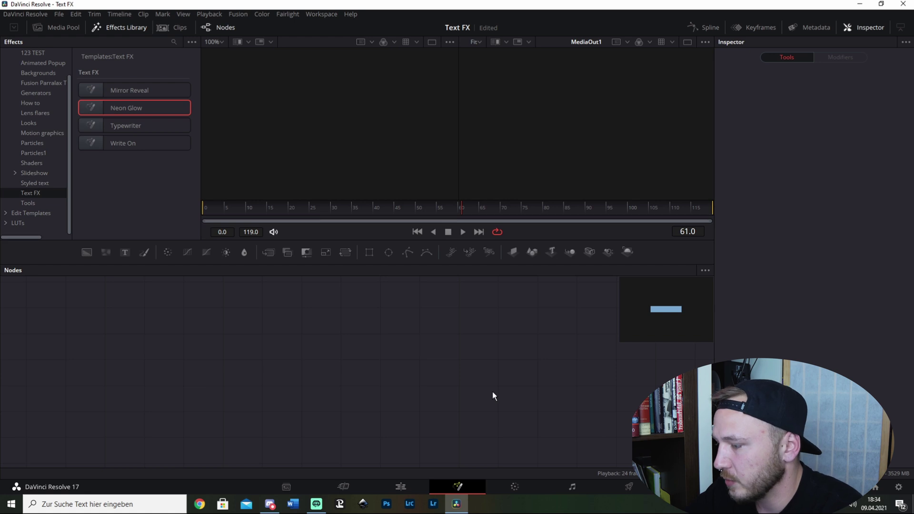